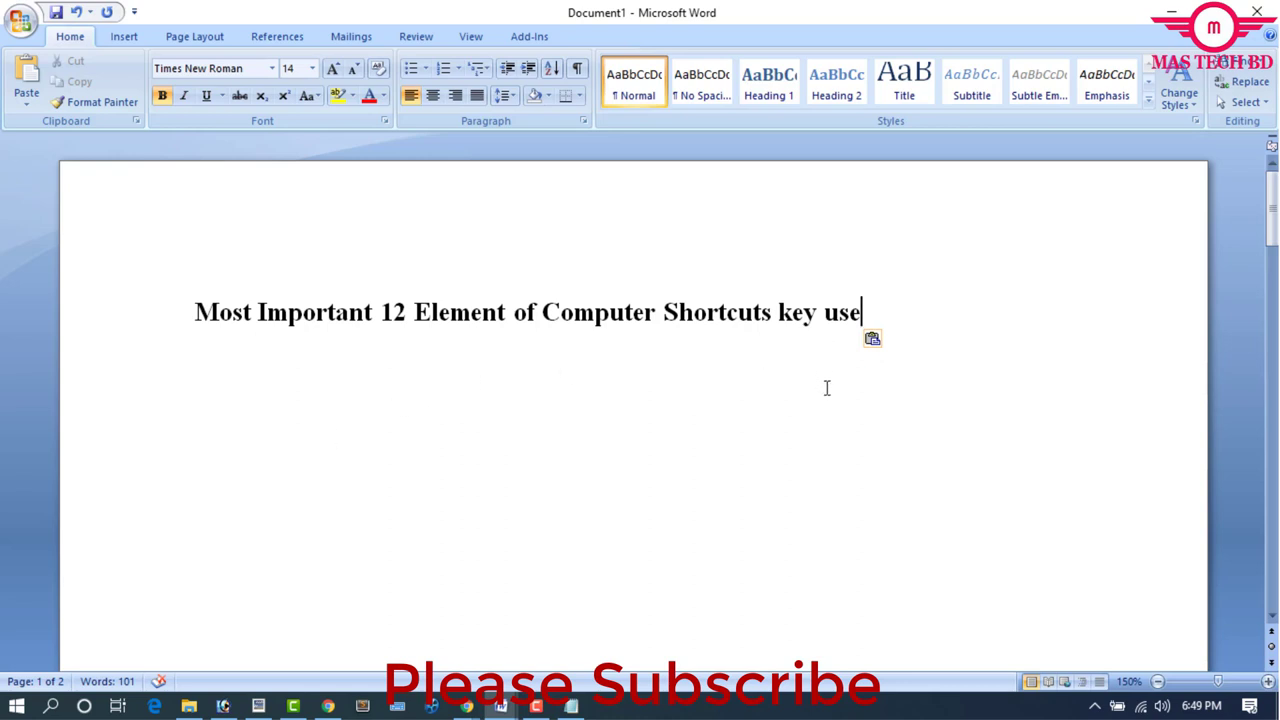
# Paste the Ctrl+Backspace description below the title and relabel it from a bullet to '1.'
pyautogui.press('Return')
pyautogui.write('Ctrl+Backspace: It allows users to delete a word to the left of the cursor.')
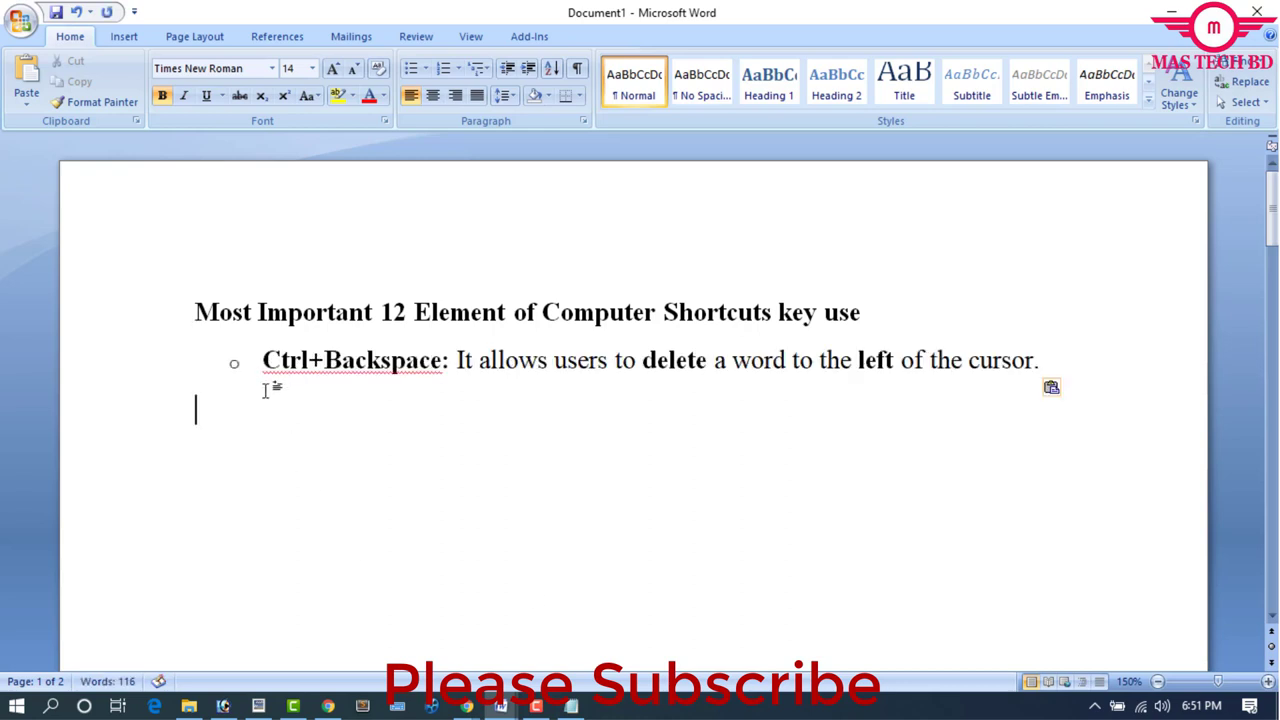
pyautogui.click(253, 367)
pyautogui.press('BackSpace')
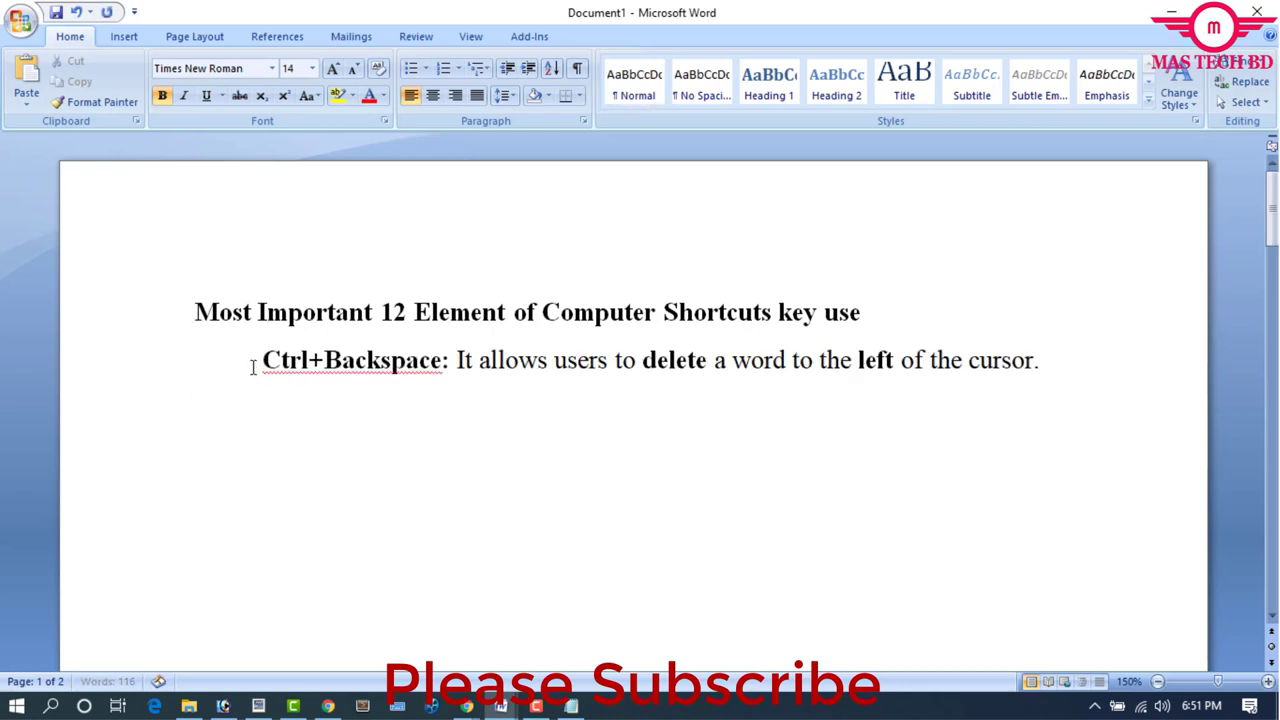
pyautogui.press('BackSpace')
pyautogui.write('1.')
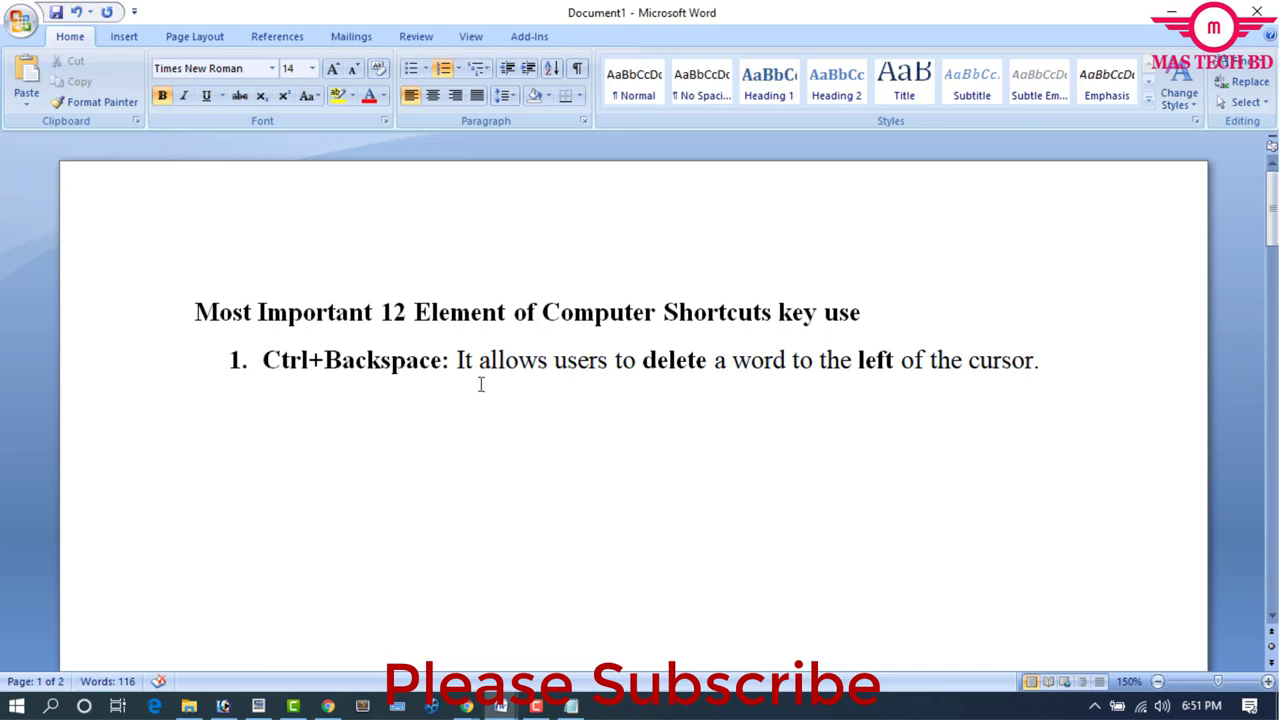
# Delete the trailing words so the page 2 paragraph ends at 'user you are', then paste the Ctrl+H item 2
pyautogui.scroll(-15, 400, 450)
pyautogui.scroll(-1, 266, 511)
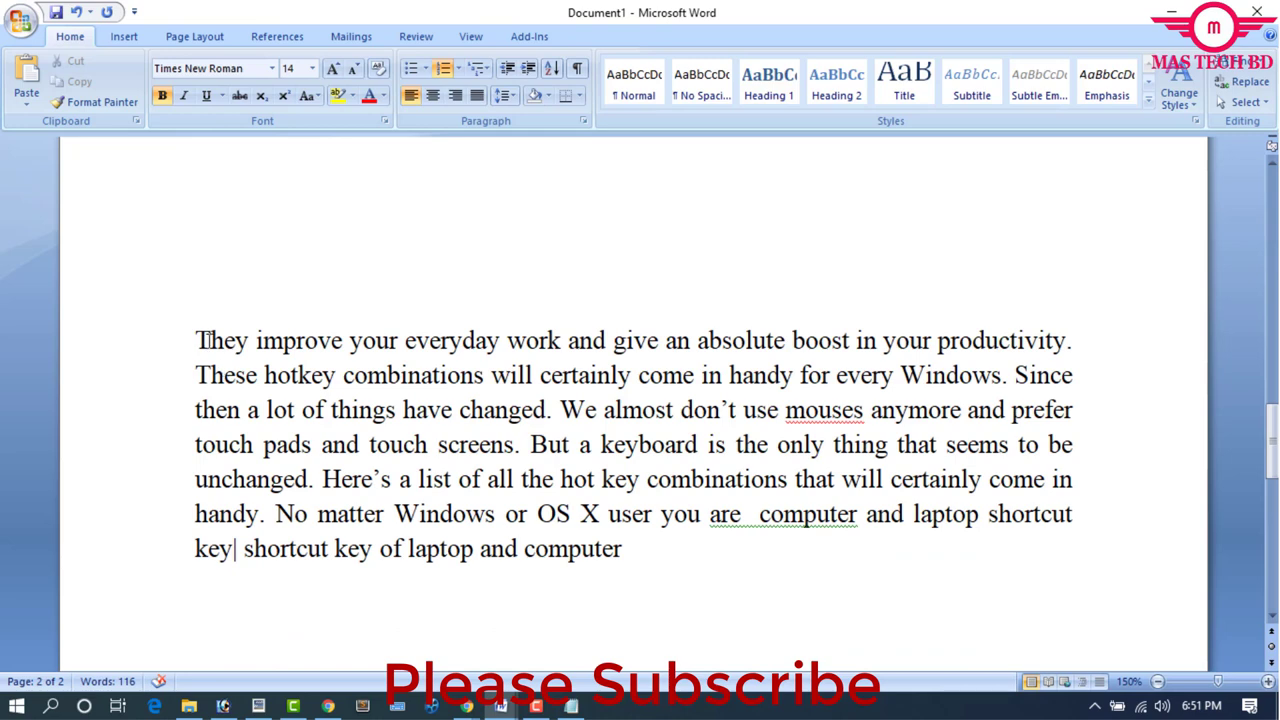
pyautogui.moveTo(197, 340); pyautogui.dragTo(619, 556)
pyautogui.click(619, 554)
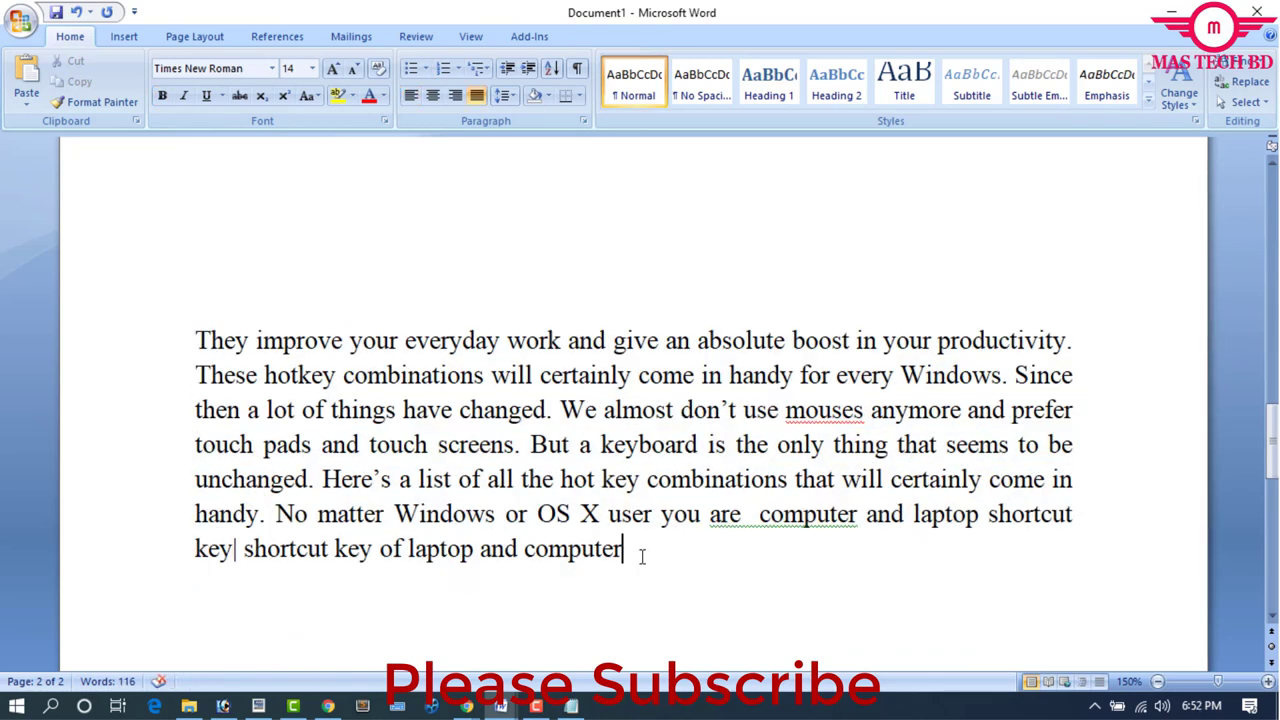
pyautogui.hotkey('ctrl', 'BackSpace')
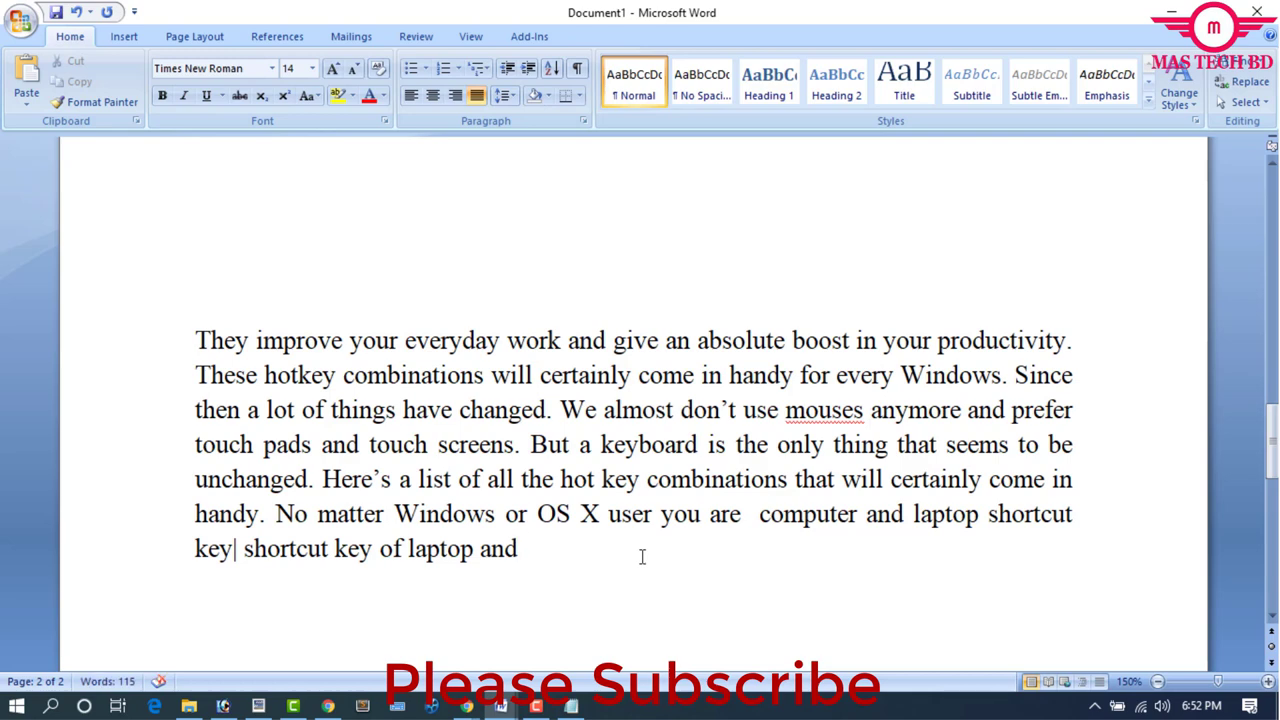
pyautogui.hotkey('ctrl', 'BackSpace')
pyautogui.hotkey('ctrl', 'BackSpace')
pyautogui.hotkey('ctrl', 'BackSpace')
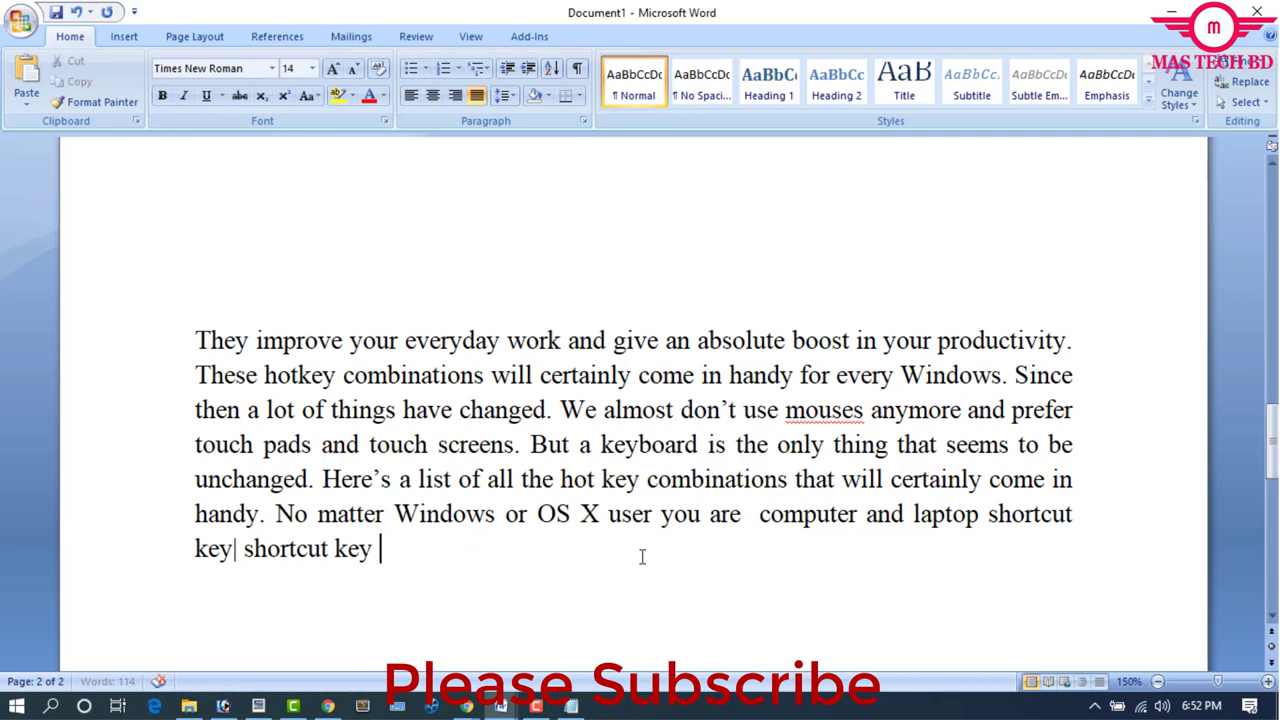
pyautogui.hotkey('ctrl', 'BackSpace')
pyautogui.hotkey('ctrl', 'BackSpace')
pyautogui.hotkey('ctrl', 'BackSpace')
pyautogui.hotkey('ctrl', 'BackSpace')
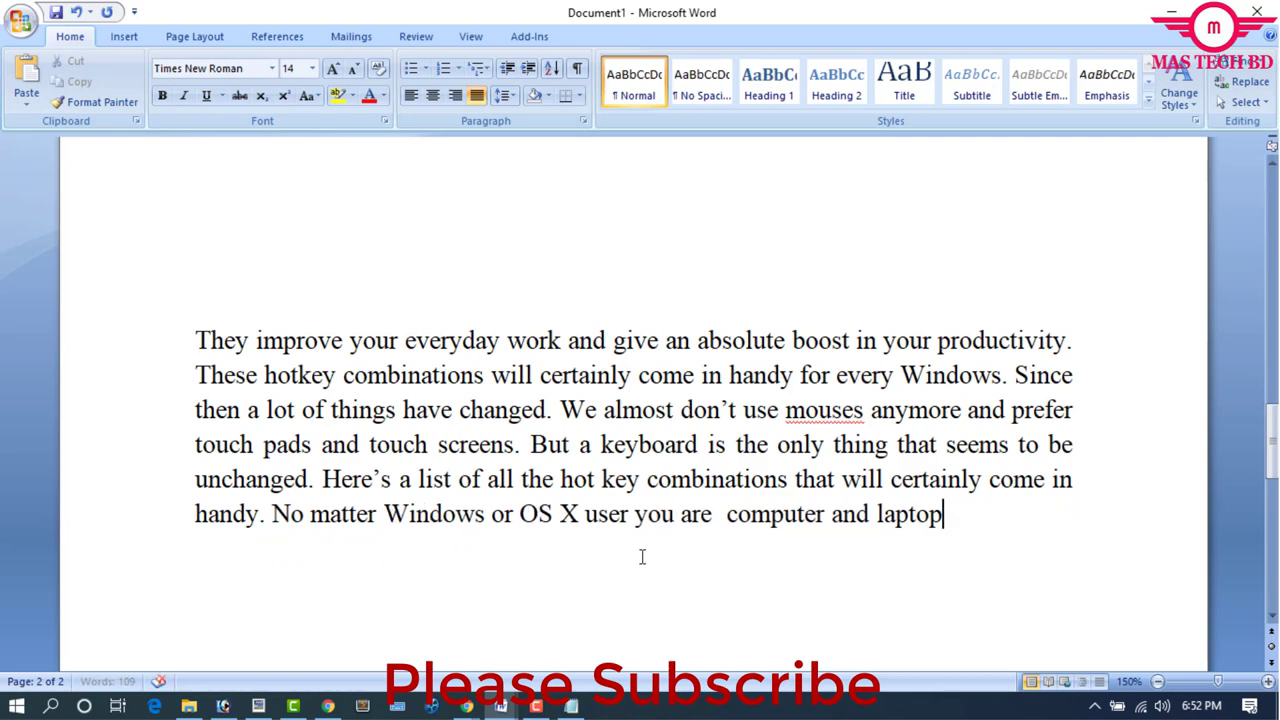
pyautogui.hotkey('ctrl', 'BackSpace')
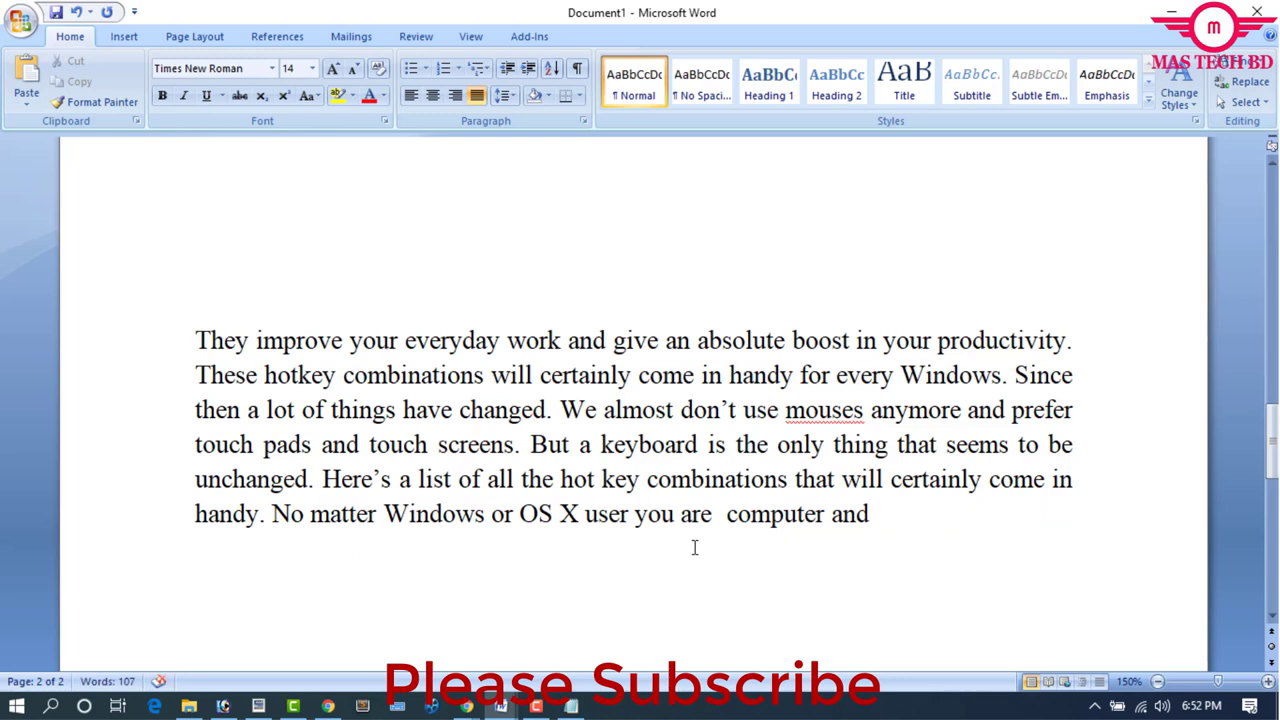
pyautogui.hotkey('ctrl', 'BackSpace')
pyautogui.hotkey('ctrl', 'BackSpace')
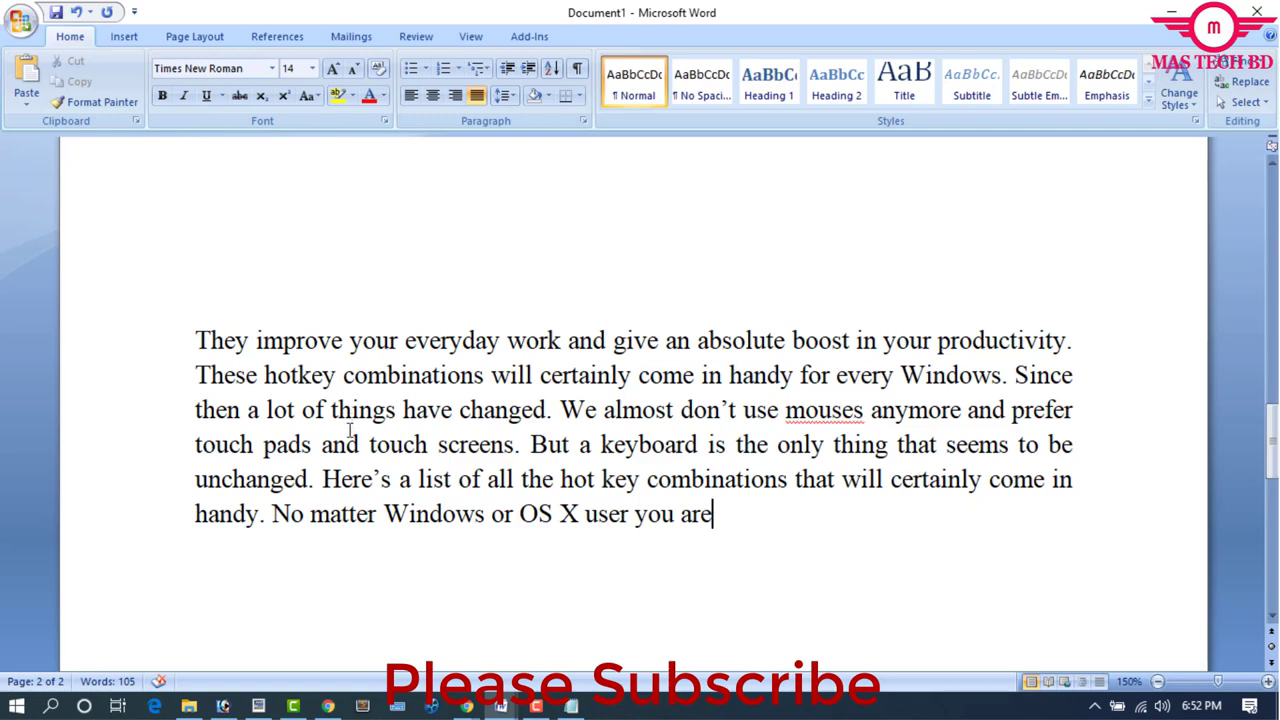
pyautogui.hotkey('ctrl', 'v')
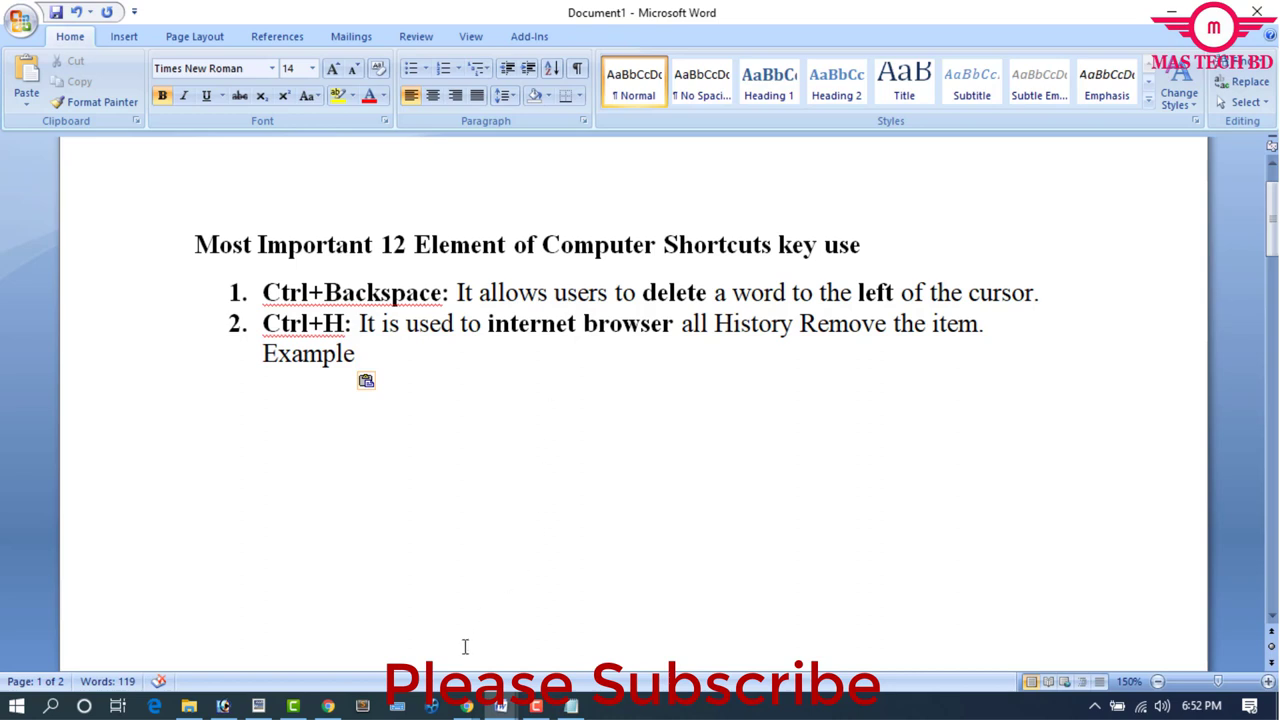
# Switch to Chrome, open History with Ctrl+H, then open Clear browsing data
pyautogui.moveTo(467, 706)
pyautogui.click(567, 625)
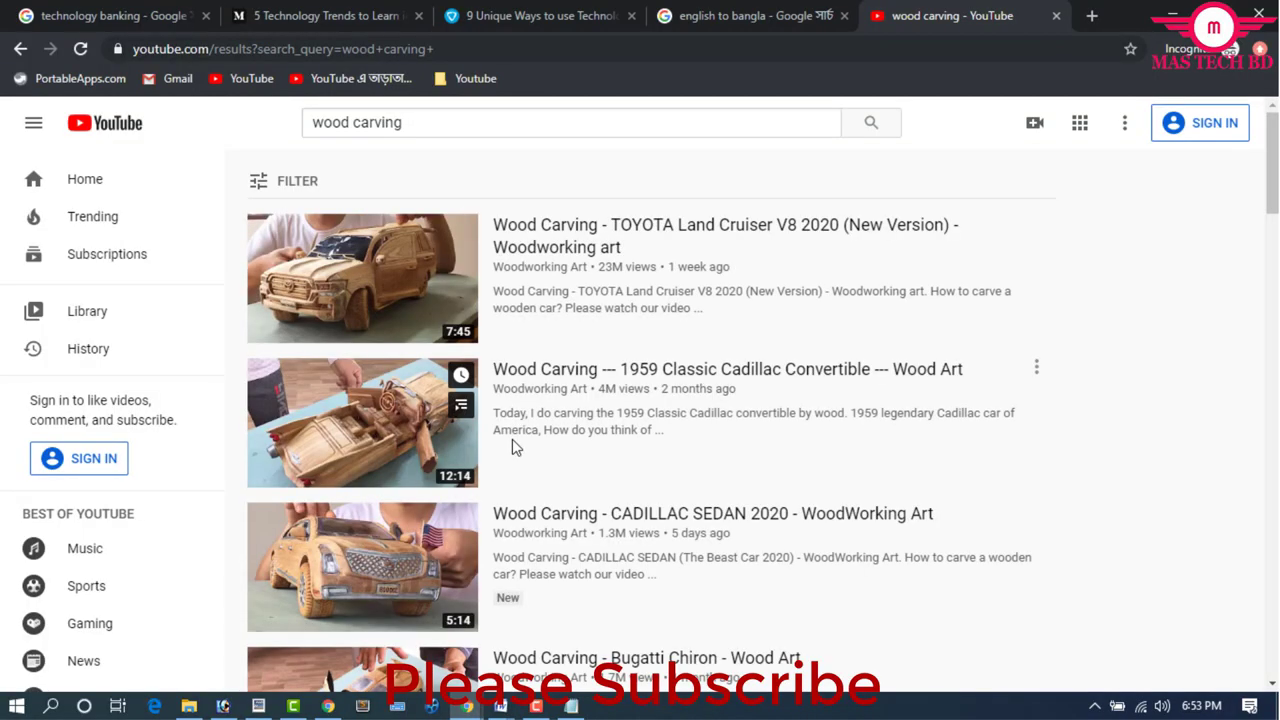
pyautogui.hotkey('ctrl', 'h')
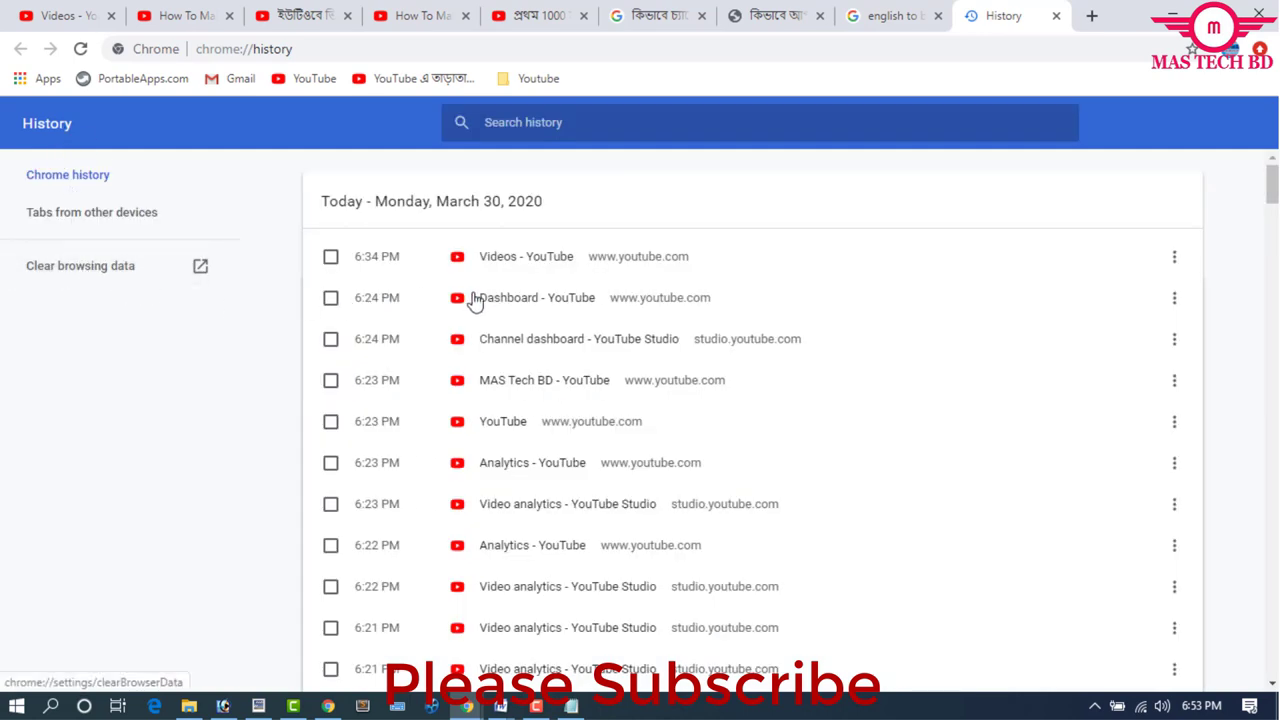
pyautogui.hotkey('ctrl', 'shift', 'Delete')
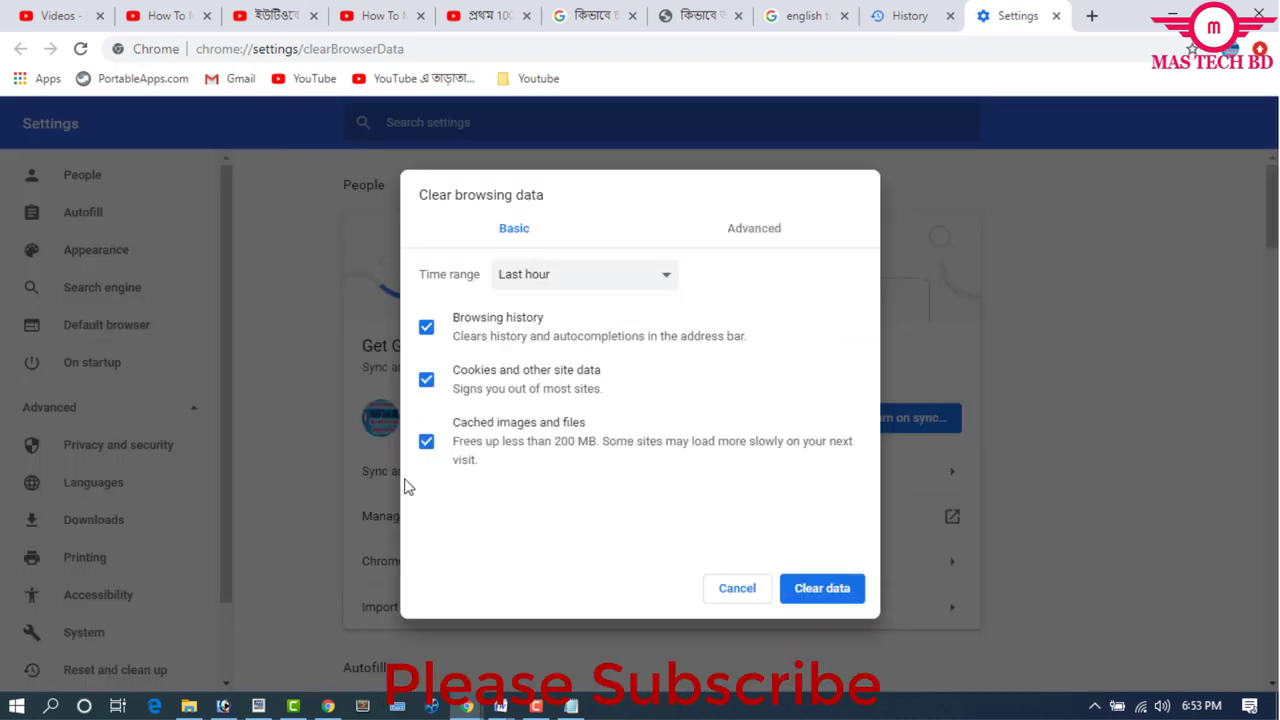
# Set the time range to All time, keep history, cookies and cached files ticked, and clear them
pyautogui.click(561, 286)
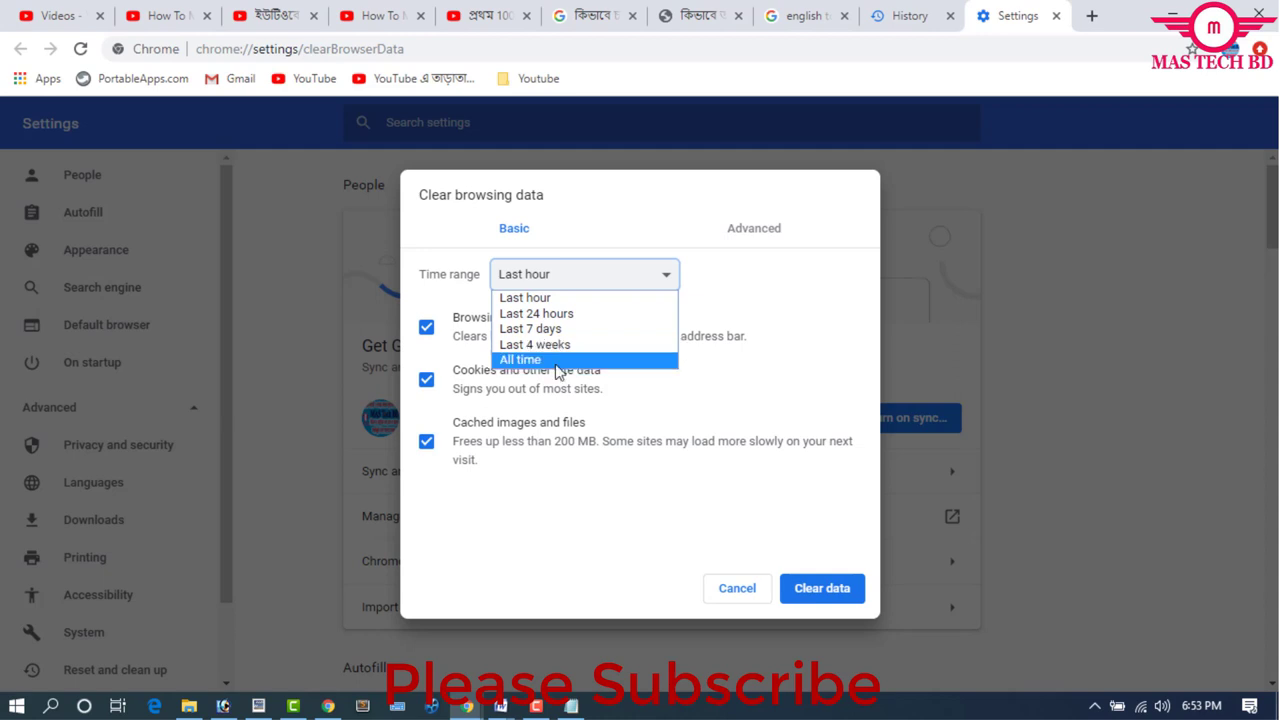
pyautogui.click(558, 360)
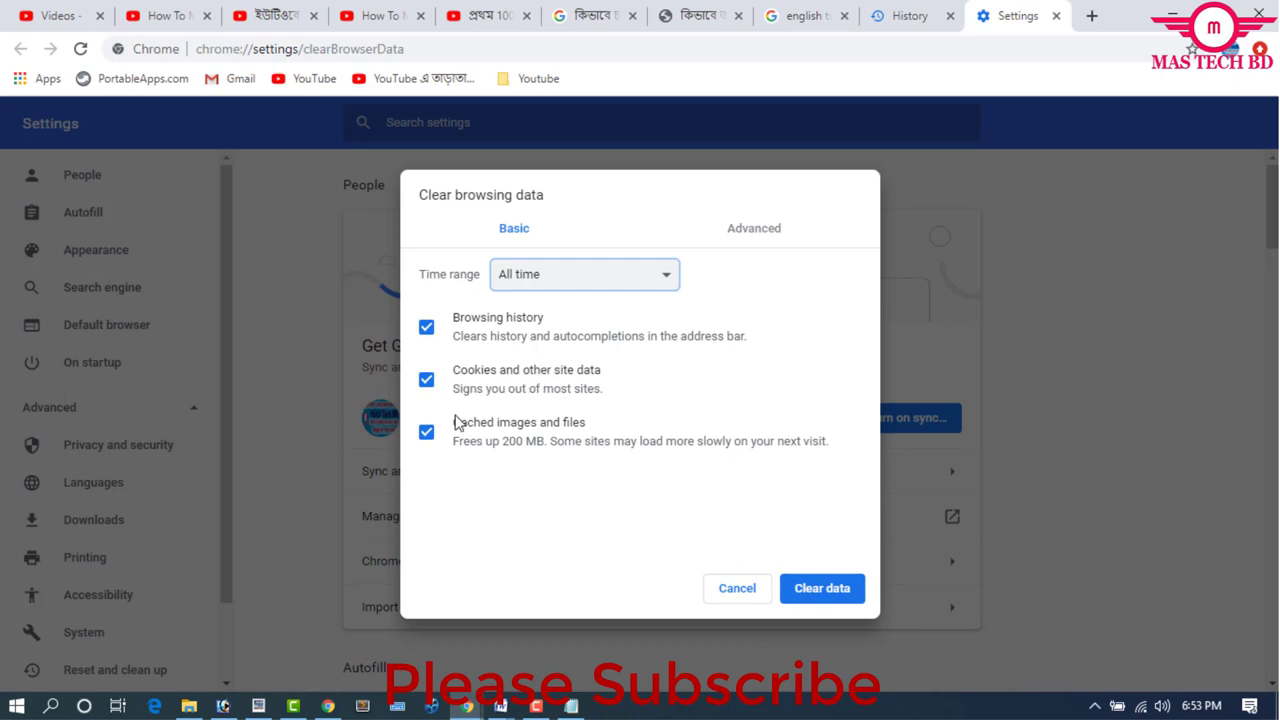
pyautogui.click(426, 436)
pyautogui.click(426, 381)
pyautogui.click(426, 329)
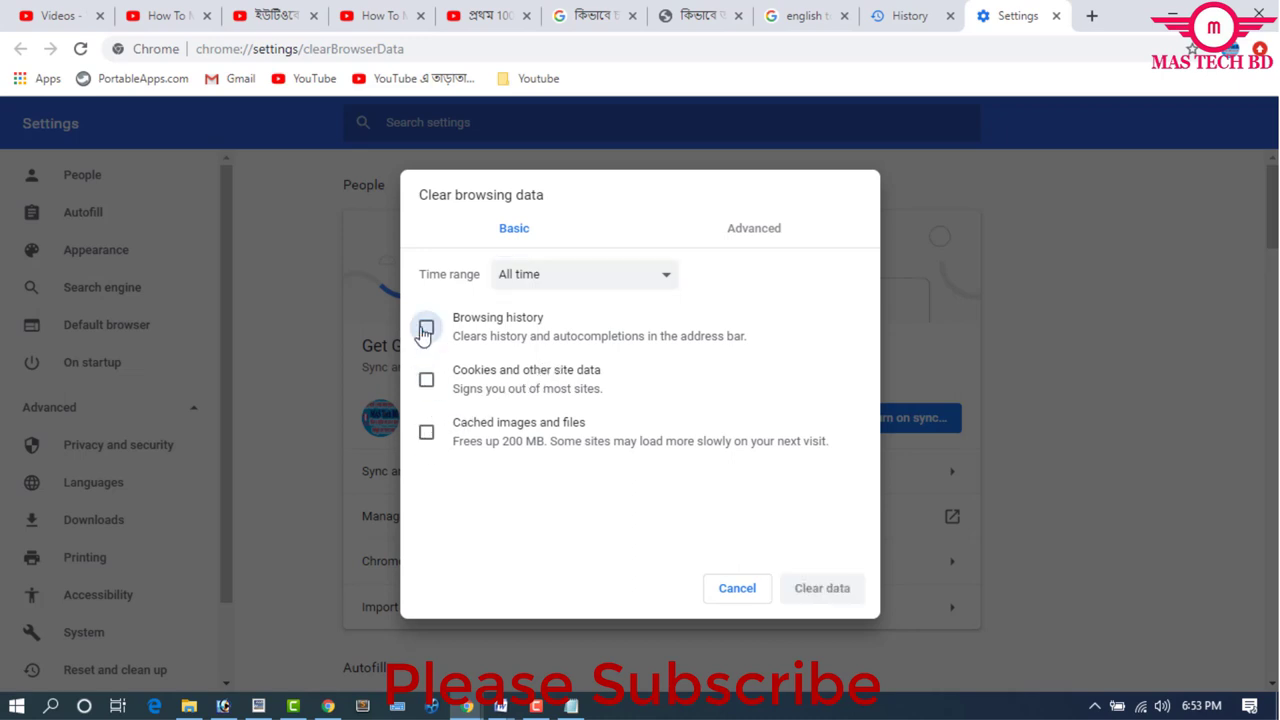
pyautogui.click(426, 330)
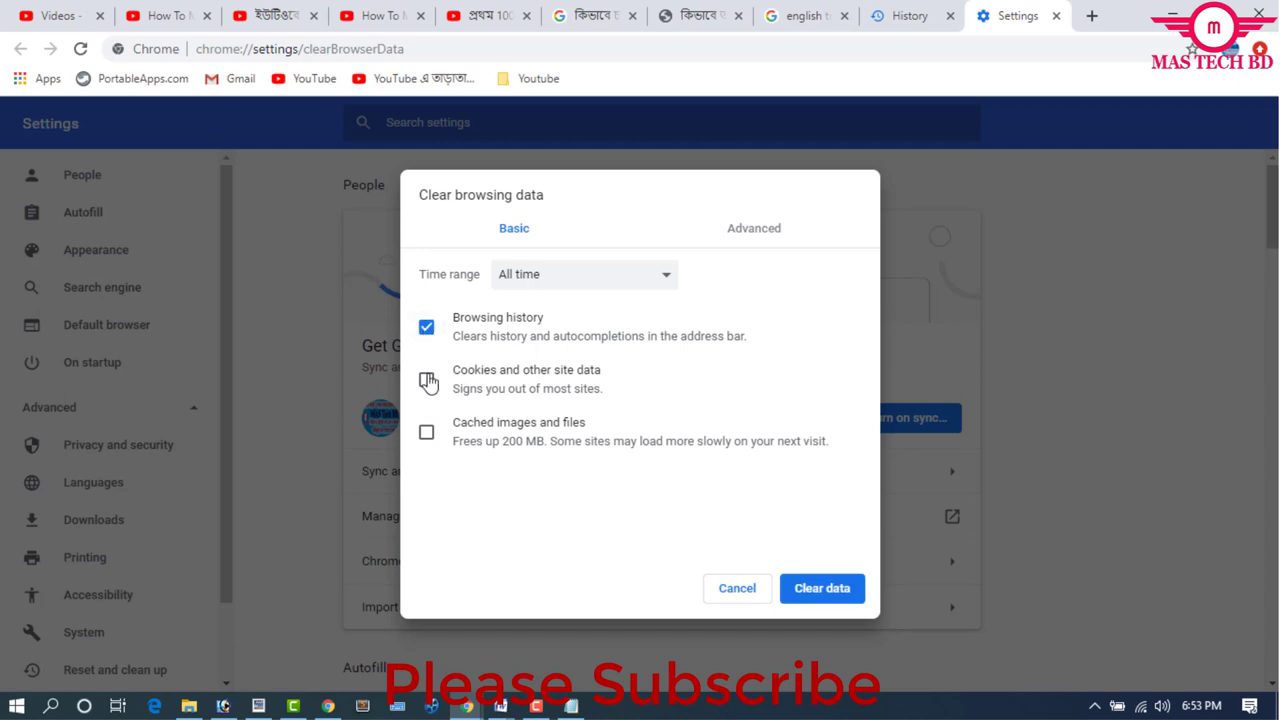
pyautogui.click(426, 379)
pyautogui.click(426, 431)
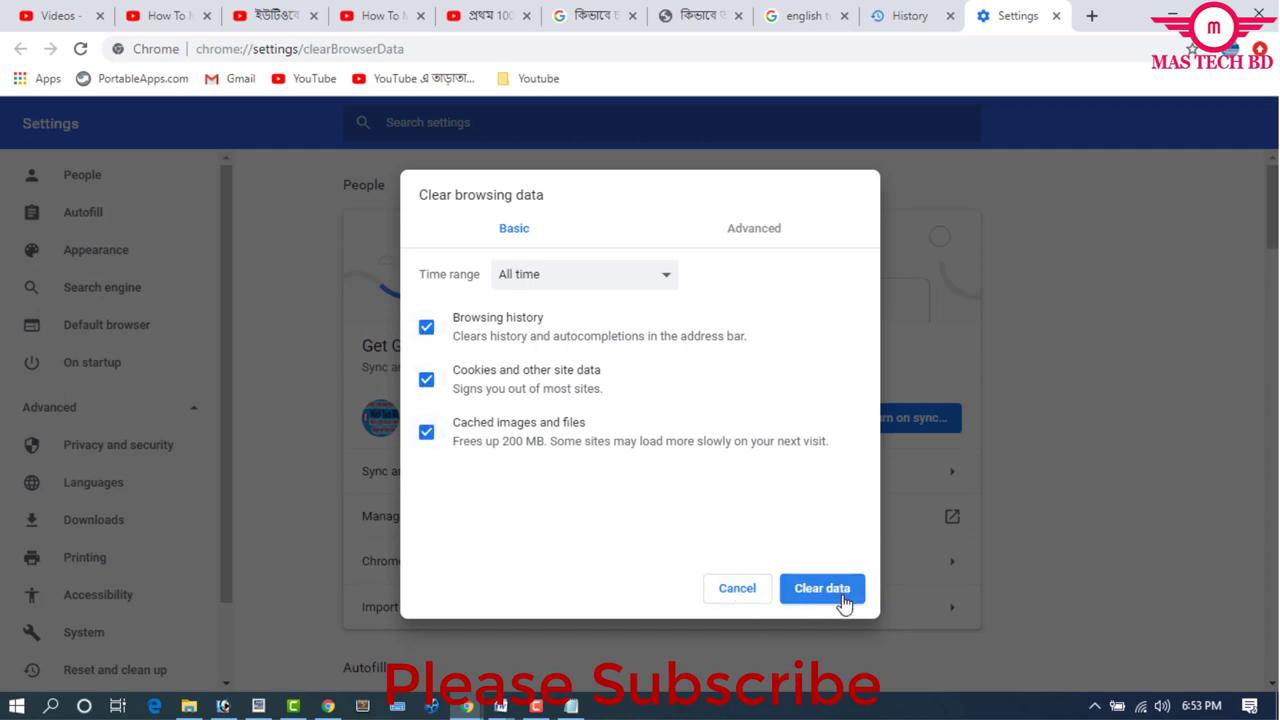
pyautogui.click(734, 597)
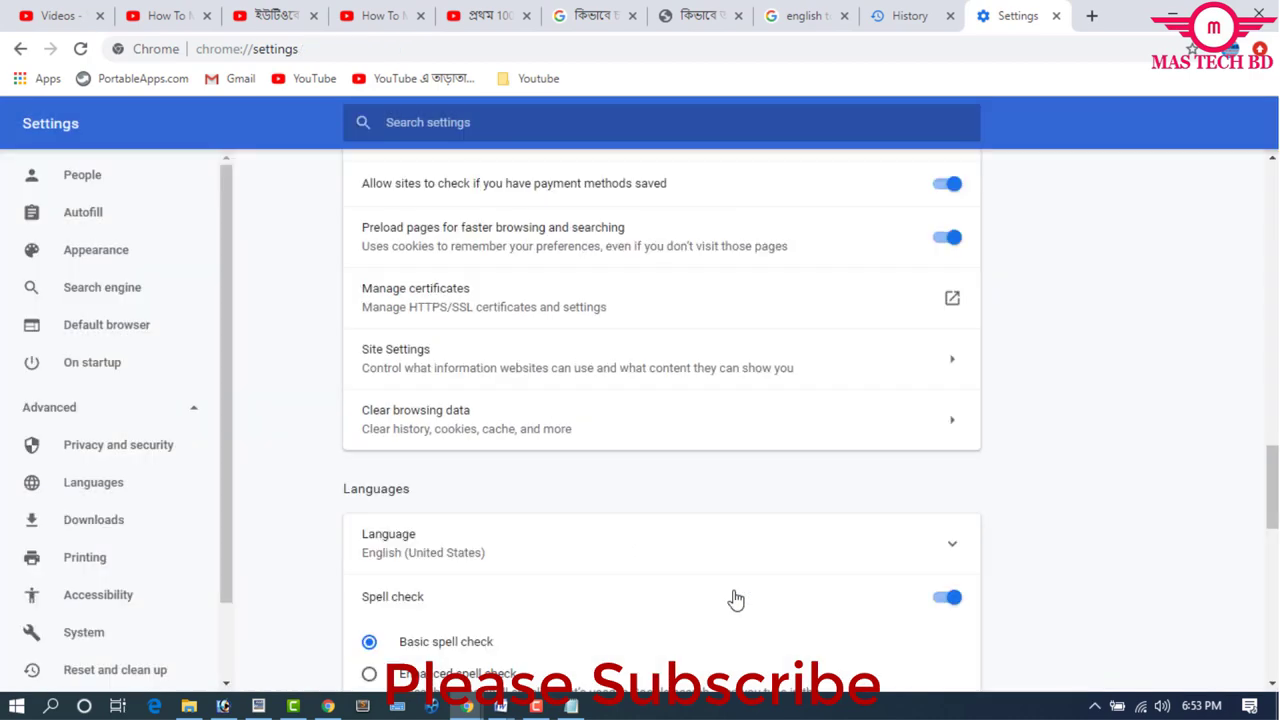
# Paste the Shift+Alt+D item 3 and insert the date 3/30/2020 on an unnumbered line beneath it
pyautogui.write('Shift+Alt+D: It is used to insert the current date.')
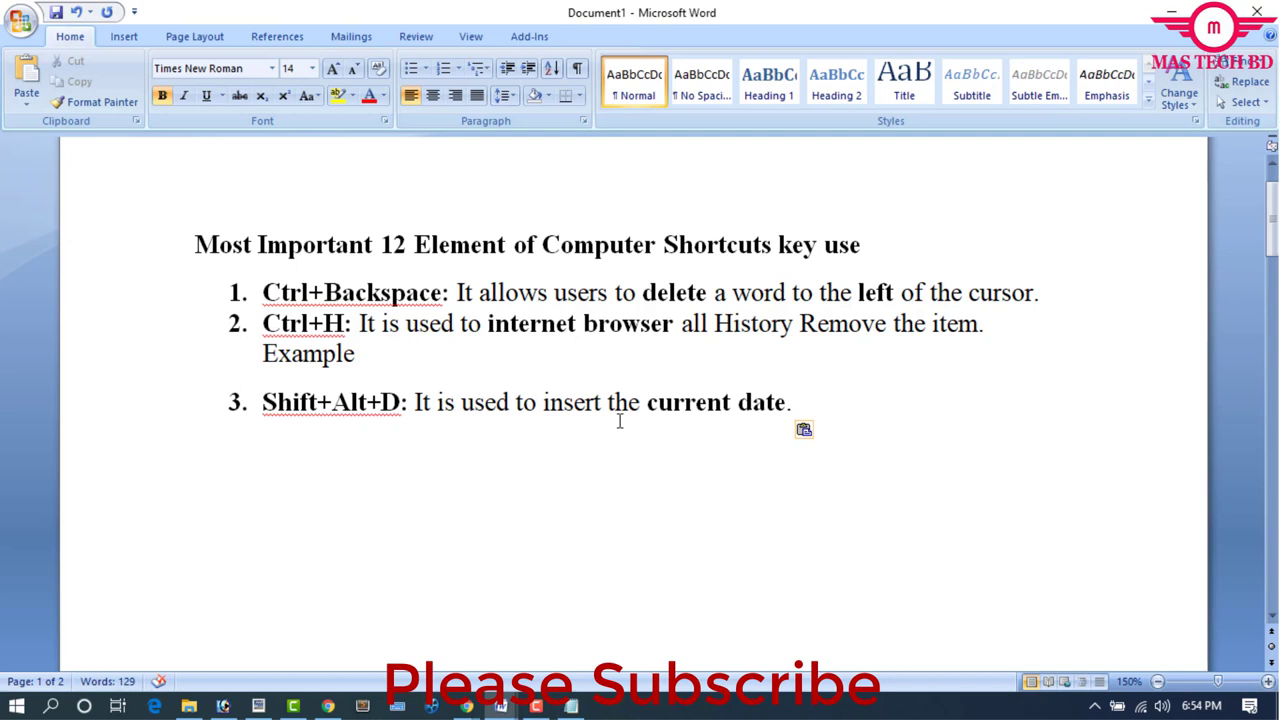
pyautogui.press('BackSpace')
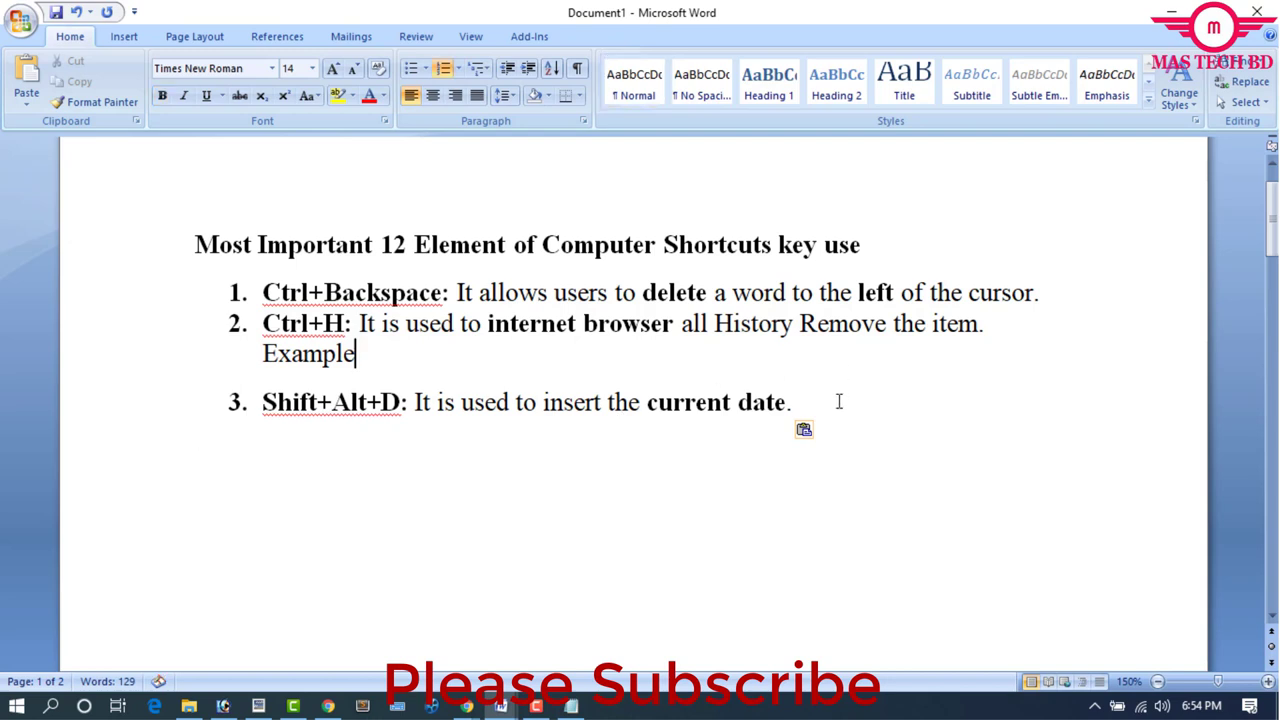
pyautogui.press('Return')
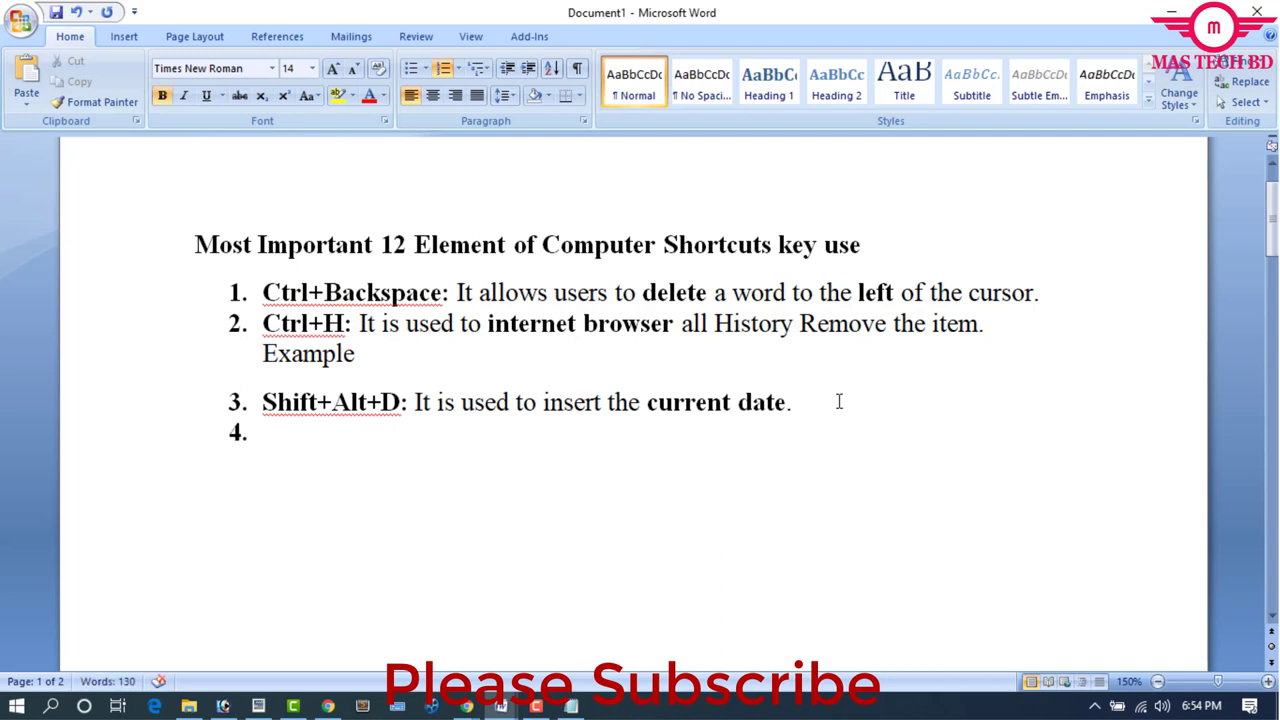
pyautogui.press('BackSpace')
pyautogui.hotkey('shift', 'alt', 'd')
pyautogui.click(348, 445)
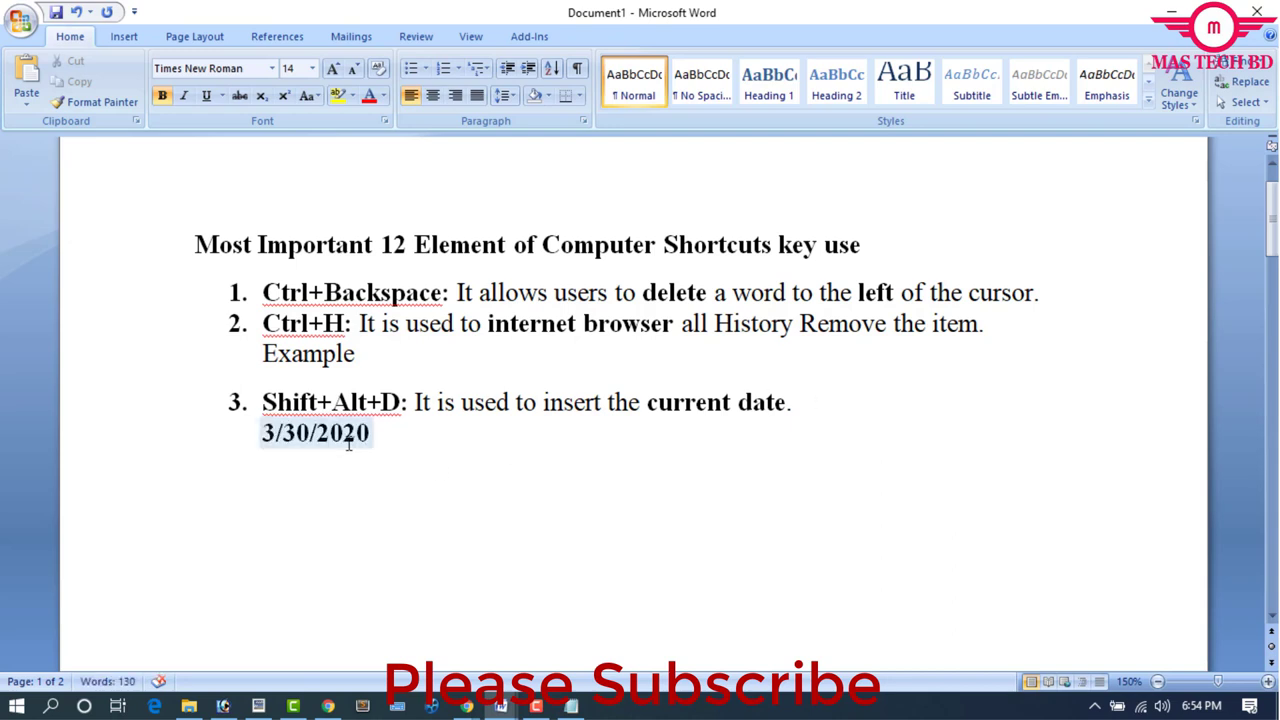
# Paste a 'Shift +F3' line on a new line below the 3/30/2020 date
pyautogui.press('Return')
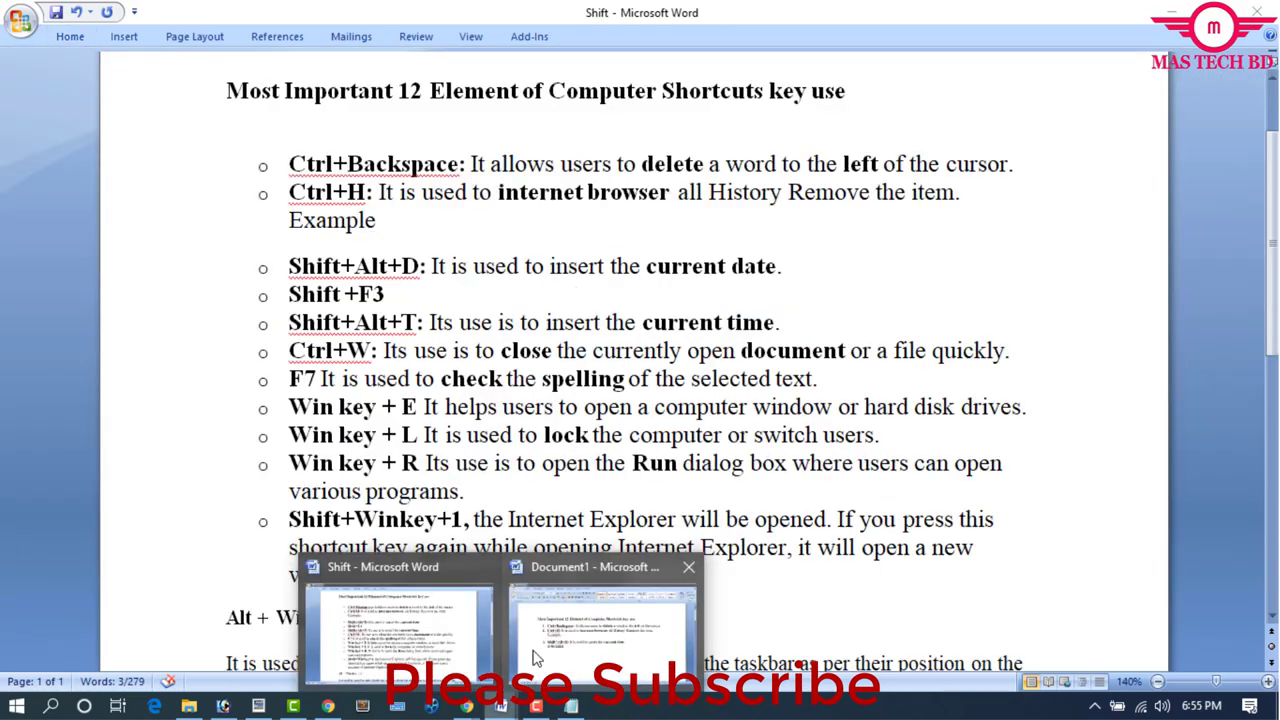
pyautogui.write('Shift +F3')
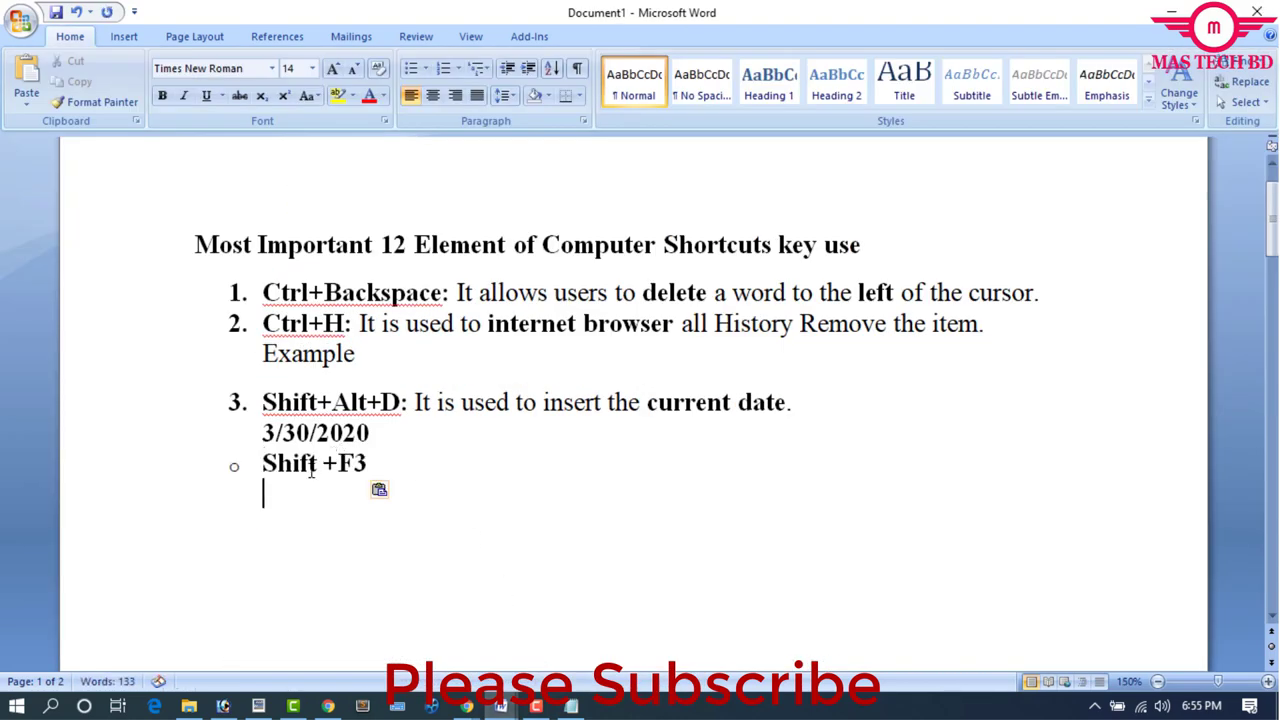
pyautogui.click(233, 466)
# Delete the blank lines above the page 2 paragraph
pyautogui.scroll(-3, 441, 508)
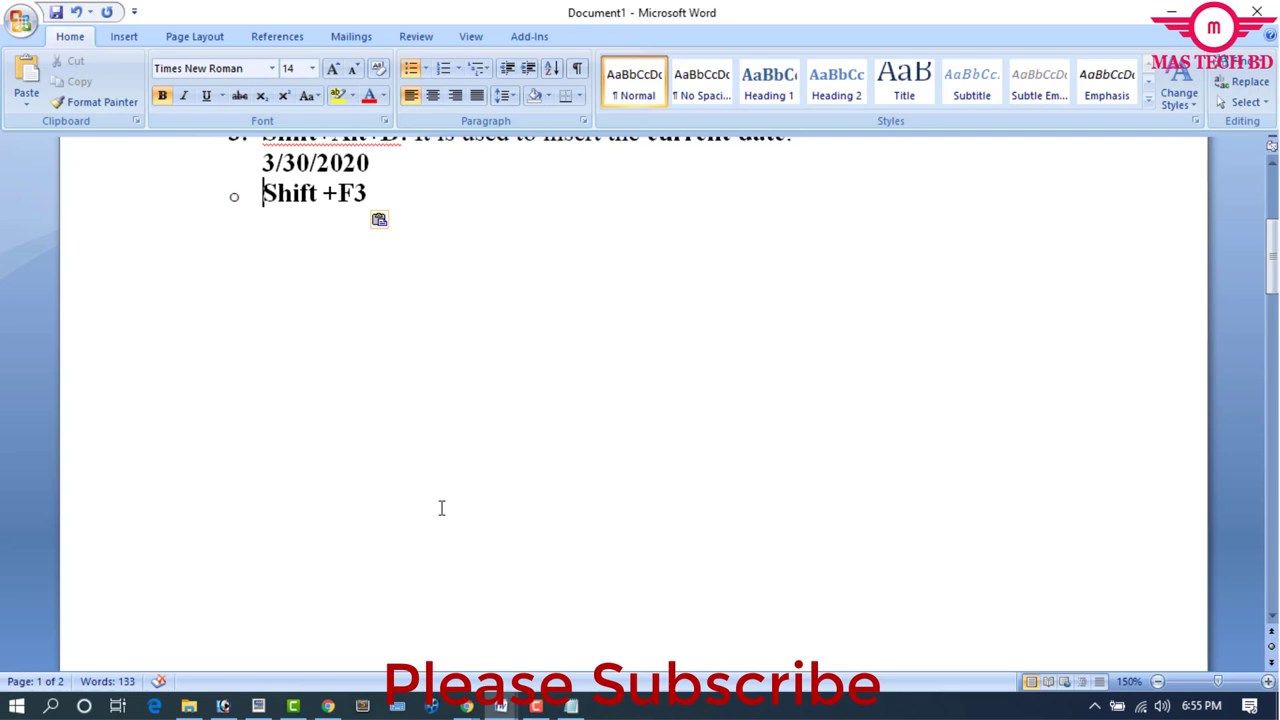
pyautogui.scroll(2, 441, 508)
pyautogui.scroll(-3, 440, 509)
pyautogui.scroll(-3, 429, 517)
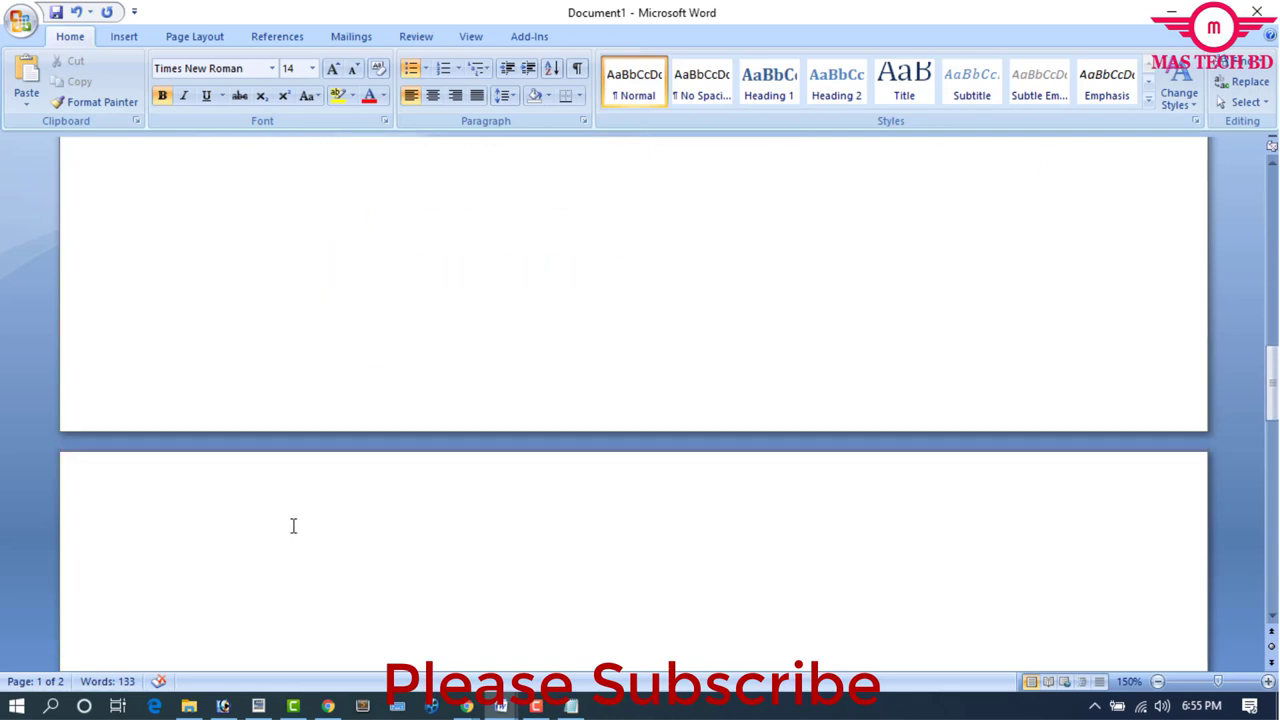
pyautogui.scroll(-3, 291, 523)
pyautogui.scroll(-2, 221, 494)
pyautogui.scroll(3, 174, 511)
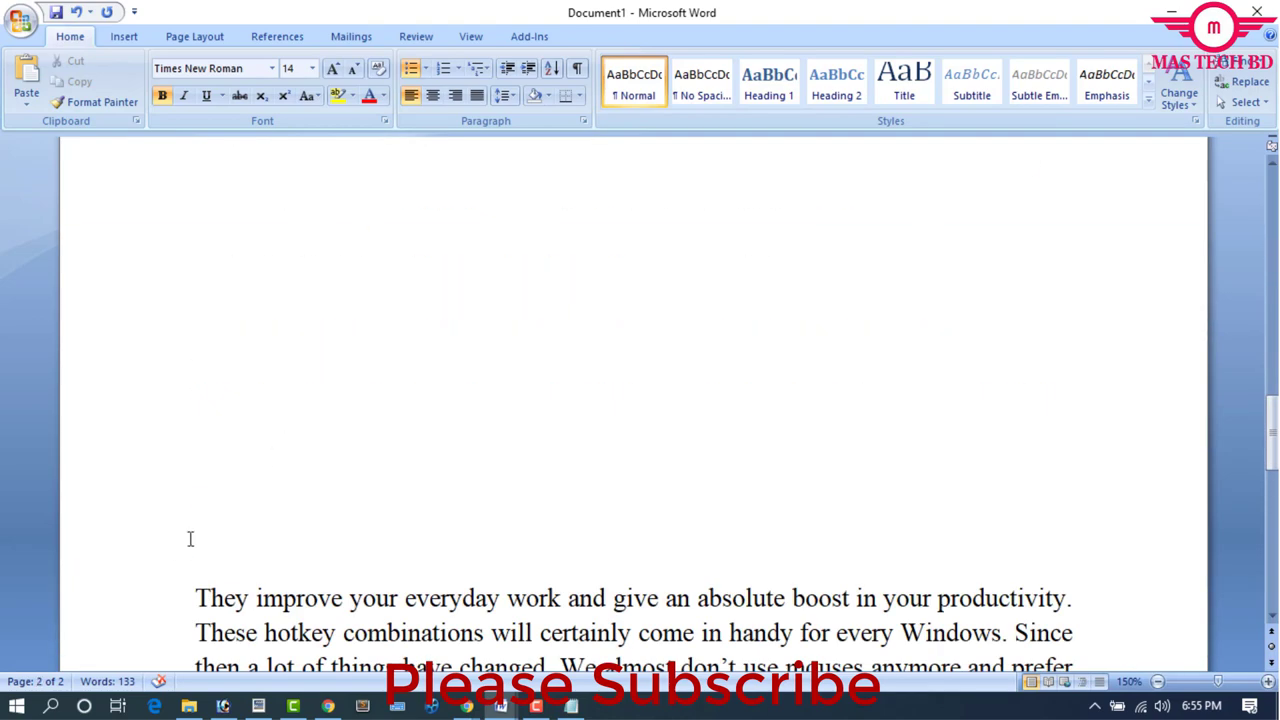
pyautogui.moveTo(190, 540); pyautogui.dragTo(258, 273)
pyautogui.press('Delete')
# Cycle the page 2 paragraph with Shift+F3: all capitals, sentence case, then capitals again
pyautogui.moveTo(196, 312); pyautogui.dragTo(782, 497)
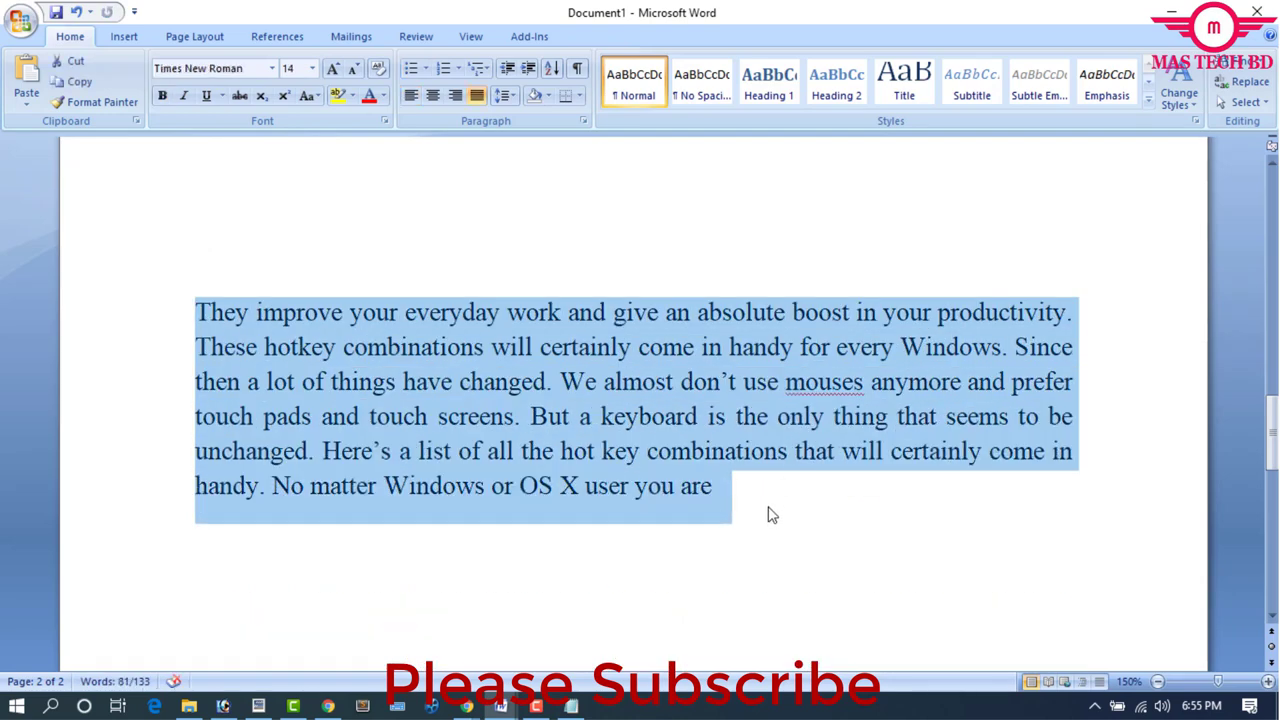
pyautogui.click(745, 502)
pyautogui.moveTo(745, 502); pyautogui.dragTo(114, 317)
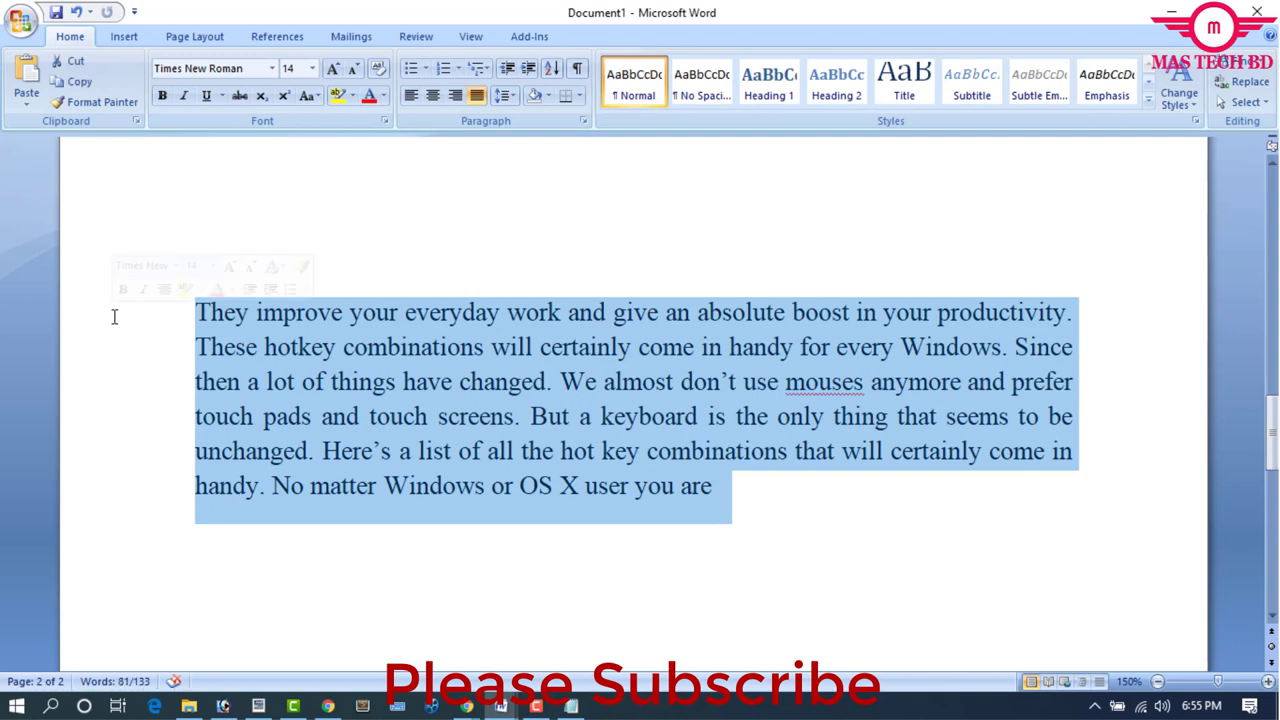
pyautogui.hotkey('shift', 'F3')
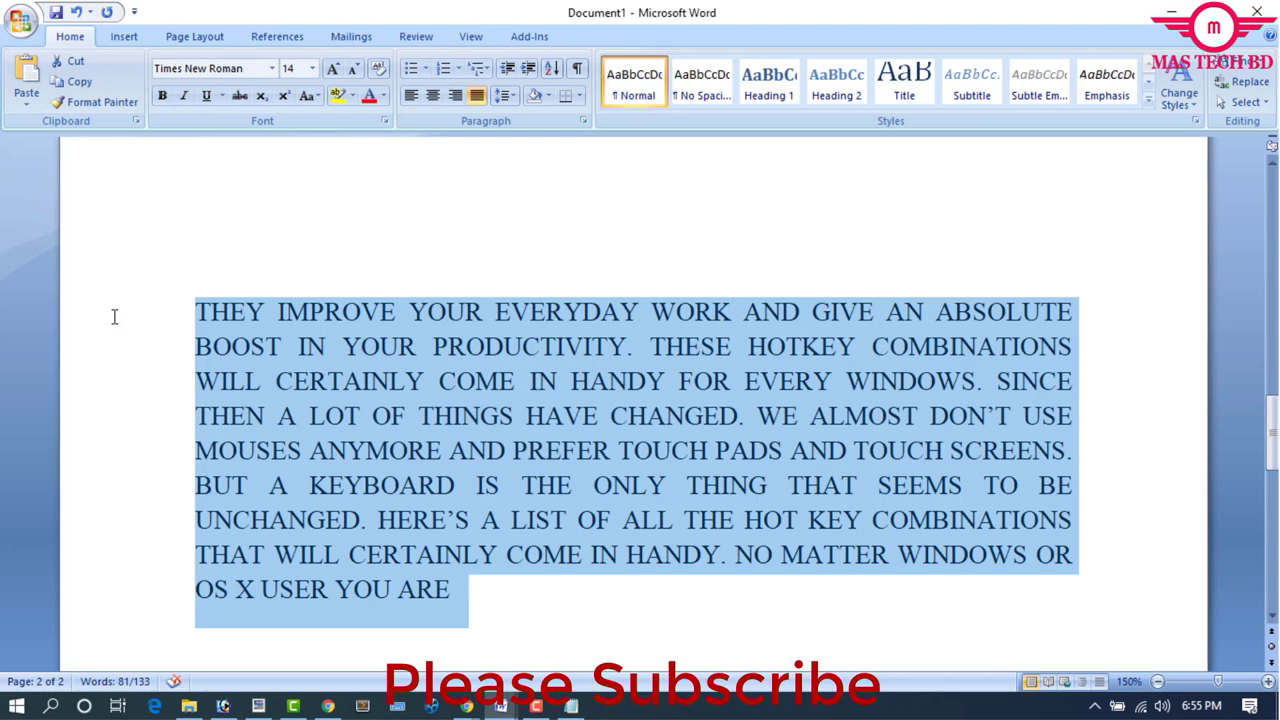
pyautogui.hotkey('shift', 'F3')
pyautogui.hotkey('shift', 'F3')
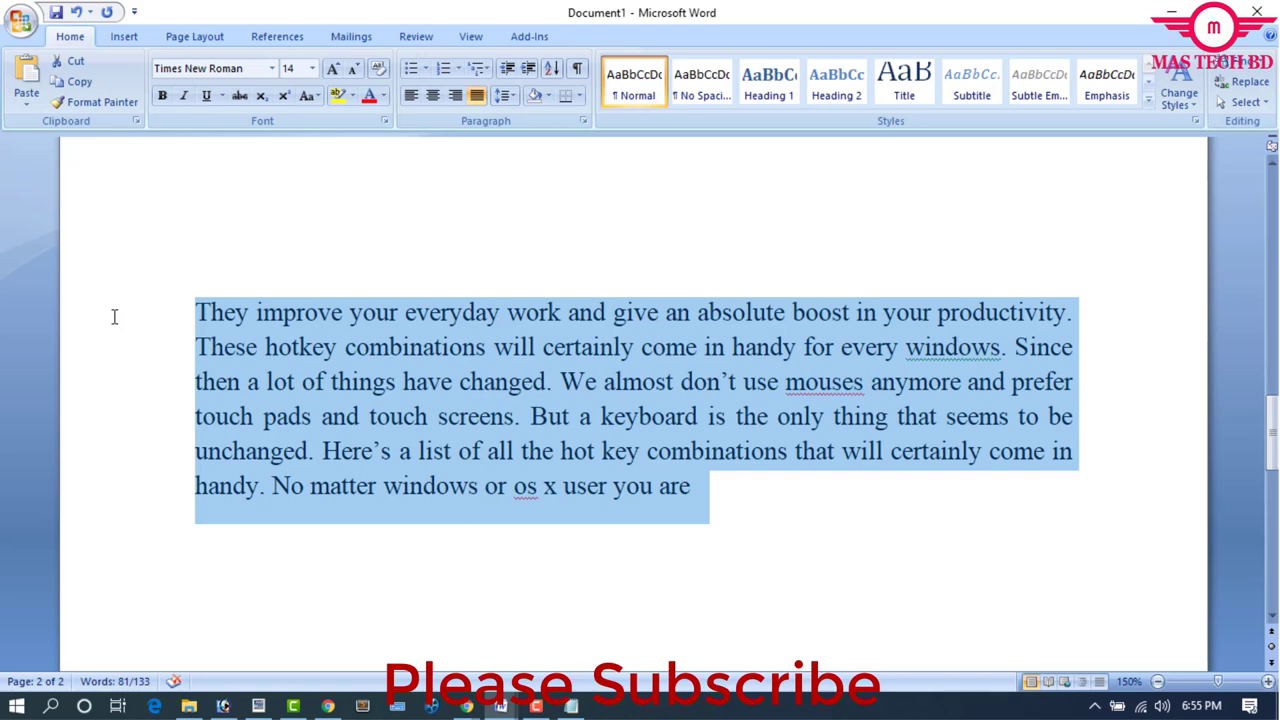
pyautogui.hotkey('shift', 'F3')
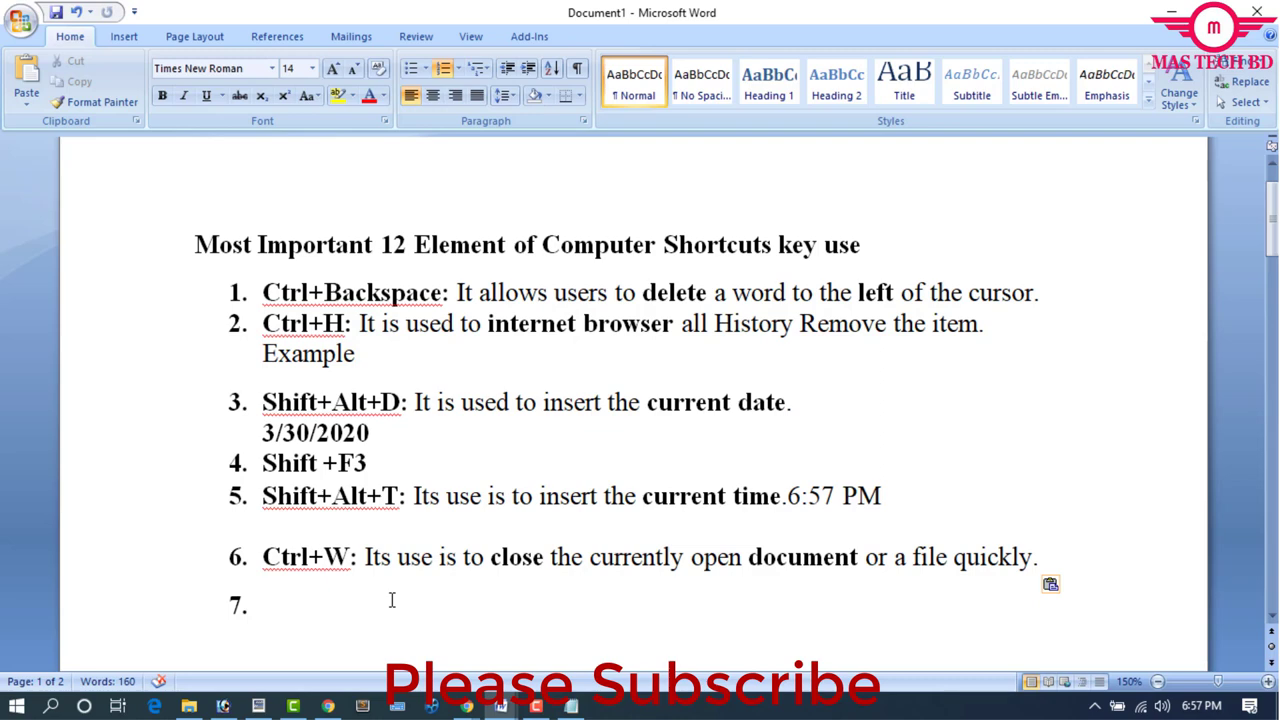
# Paste into a new scratch document, close it without saving, then paste the F7 item 7
pyautogui.hotkey('ctrl', 'n')
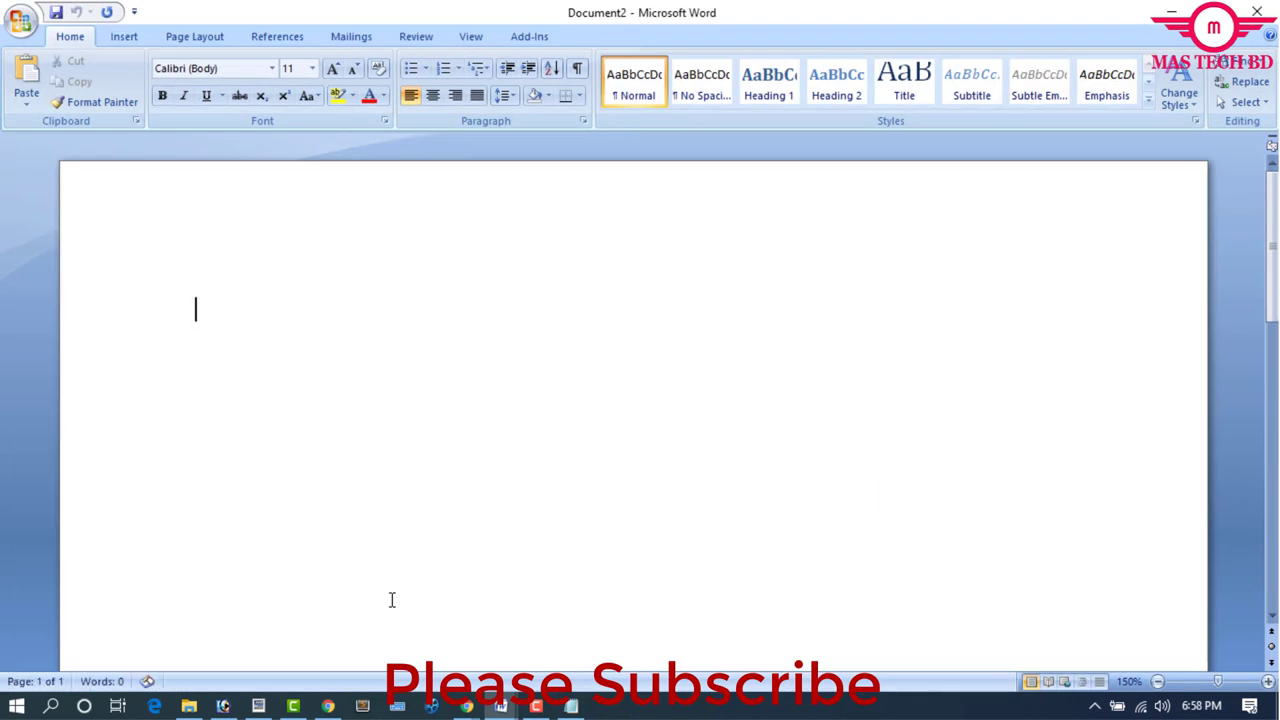
pyautogui.write('Ctrl+W: Its use is to close the currently open document or a file quickly.')
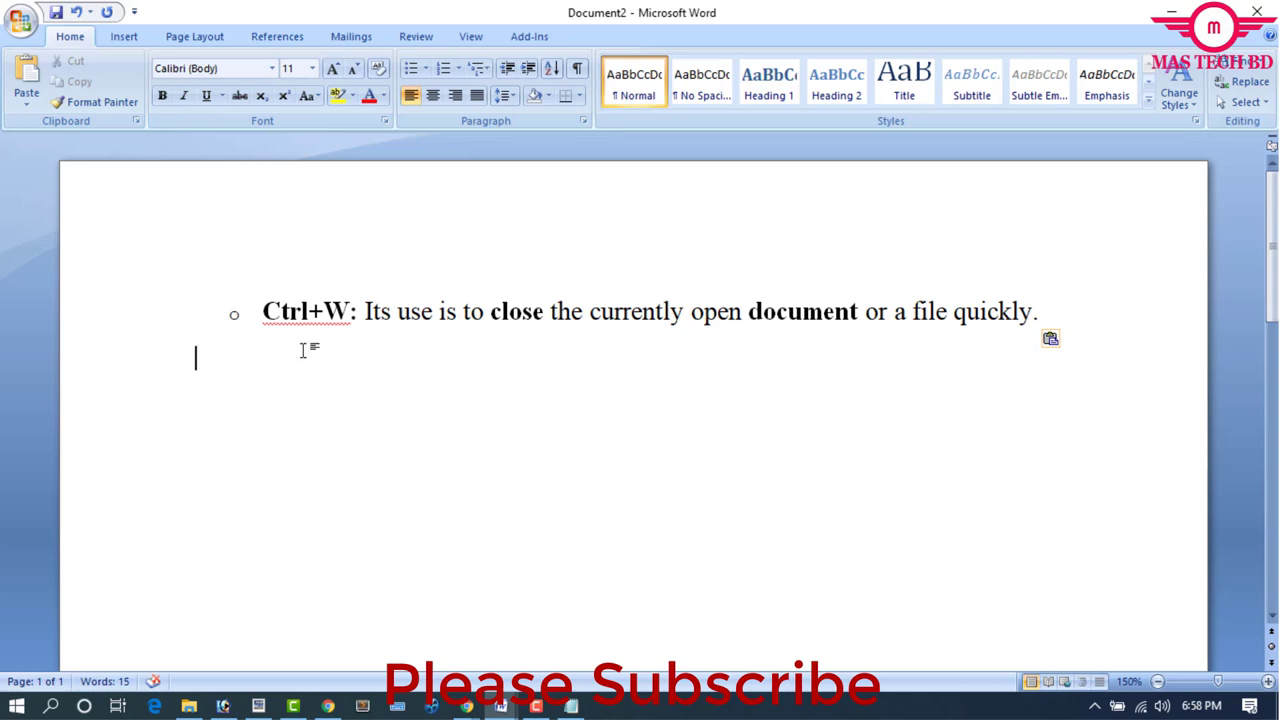
pyautogui.hotkey('ctrl', 'w')
pyautogui.press('Tab')
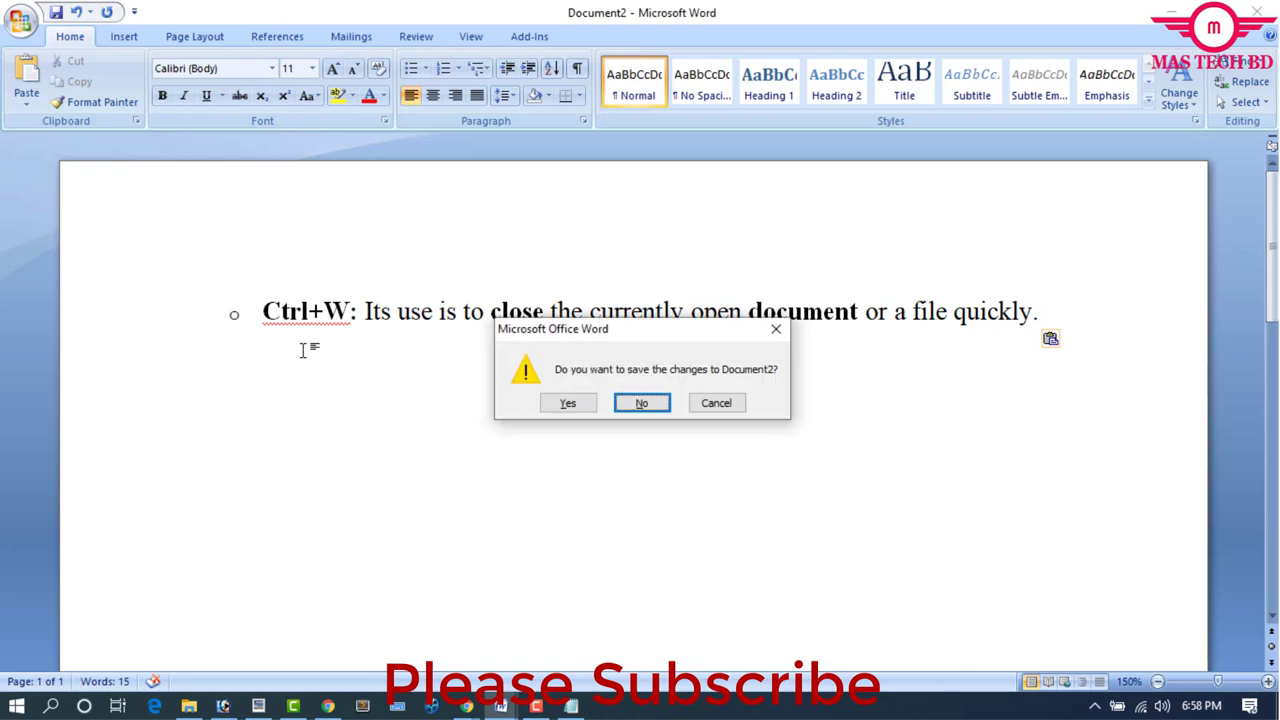
pyautogui.press('Return')
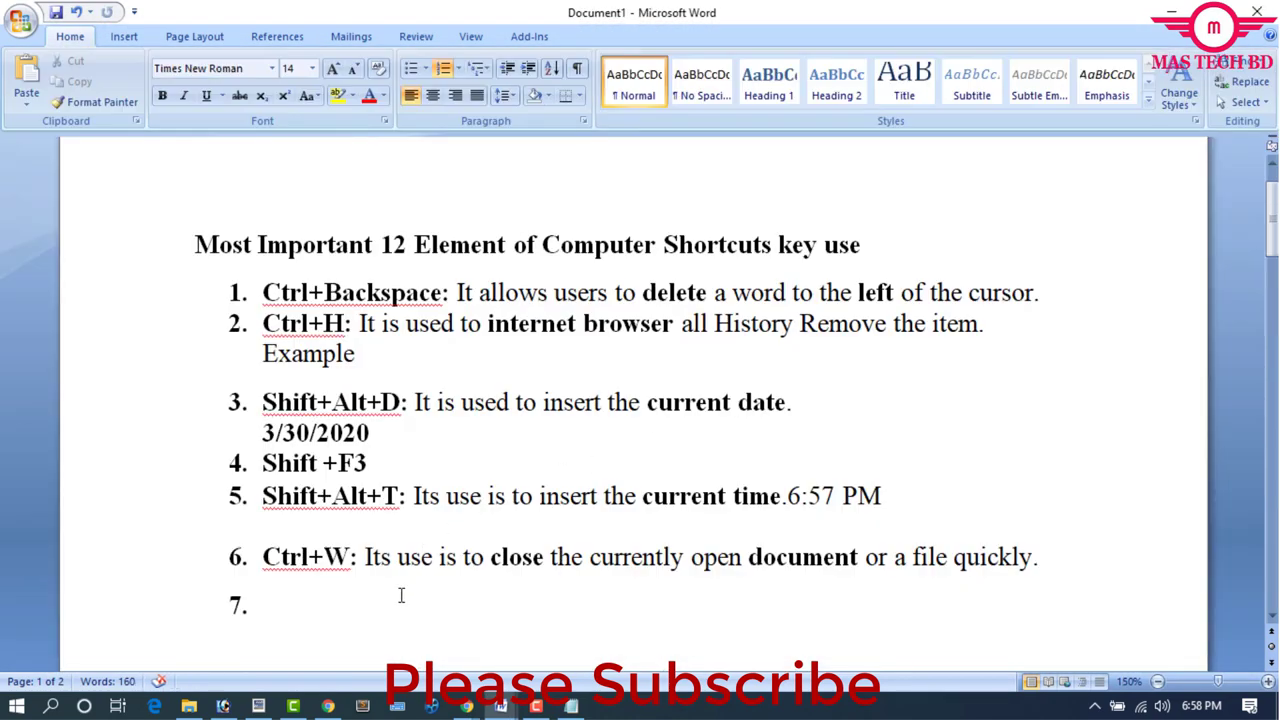
pyautogui.write('F7 It is used to check the spelling of the selected text.')
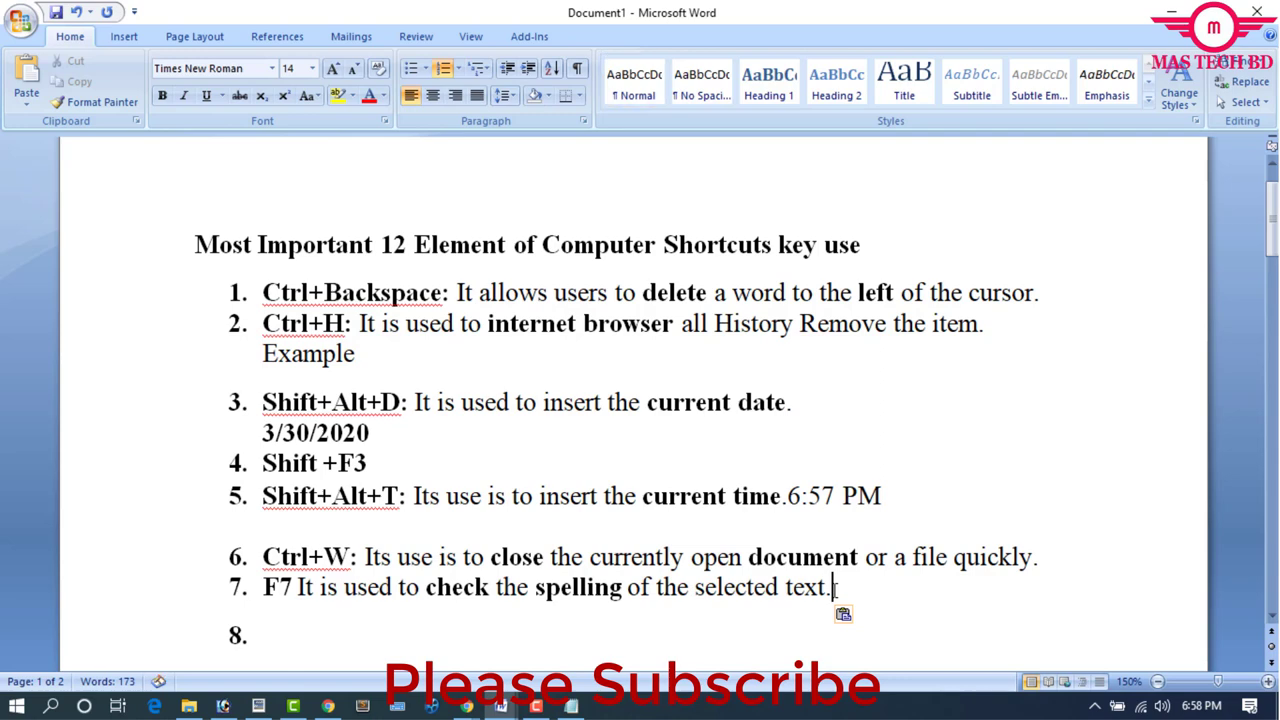
pyautogui.moveTo(835, 588); pyautogui.dragTo(255, 598)
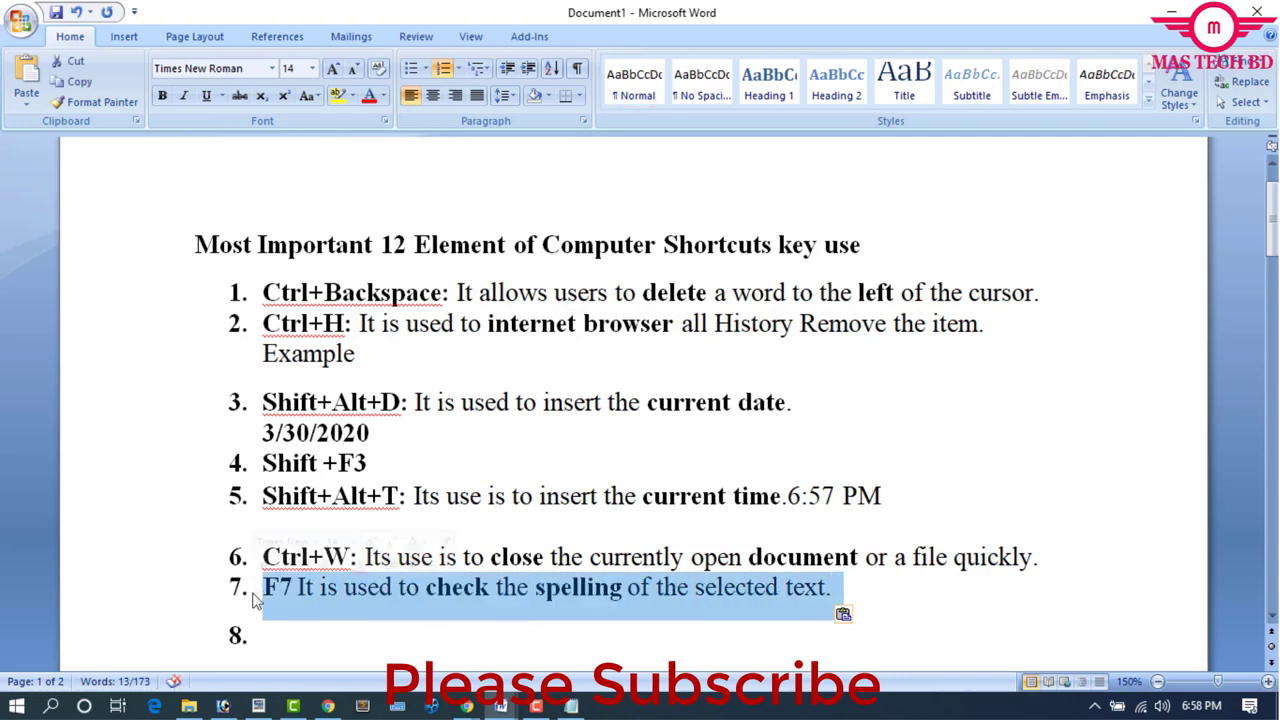
pyautogui.press('F7')
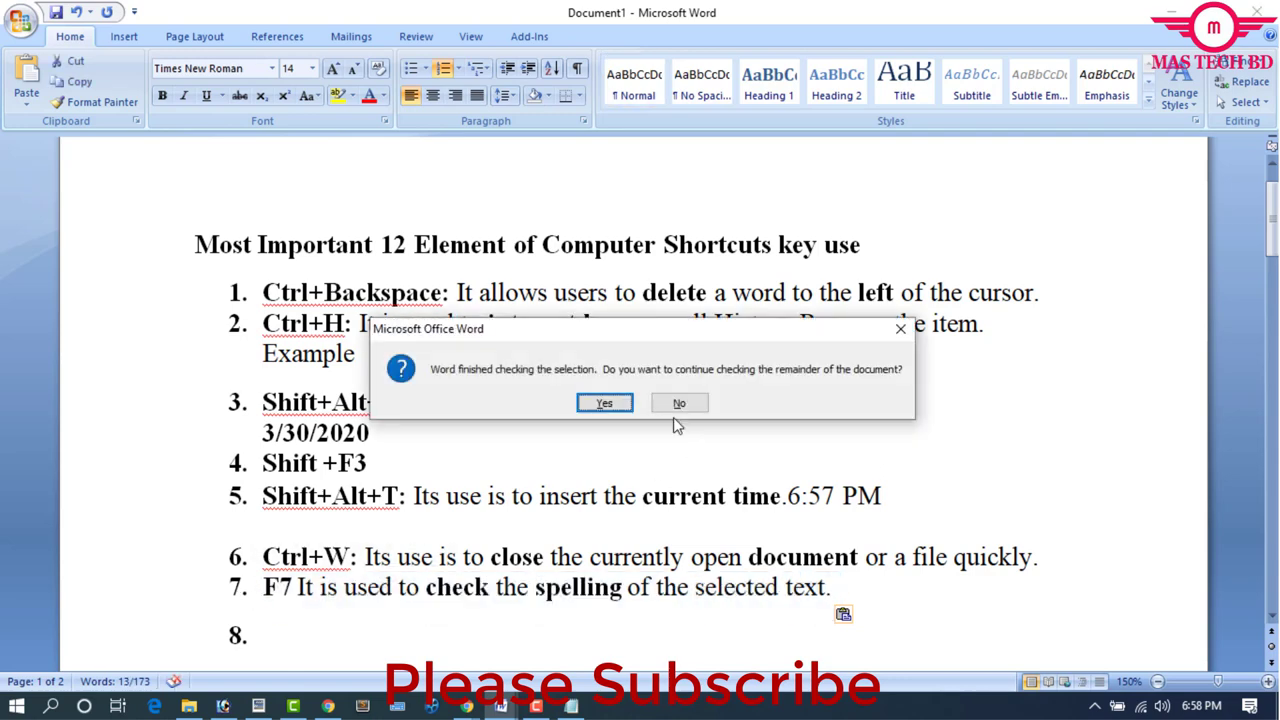
pyautogui.click(603, 403)
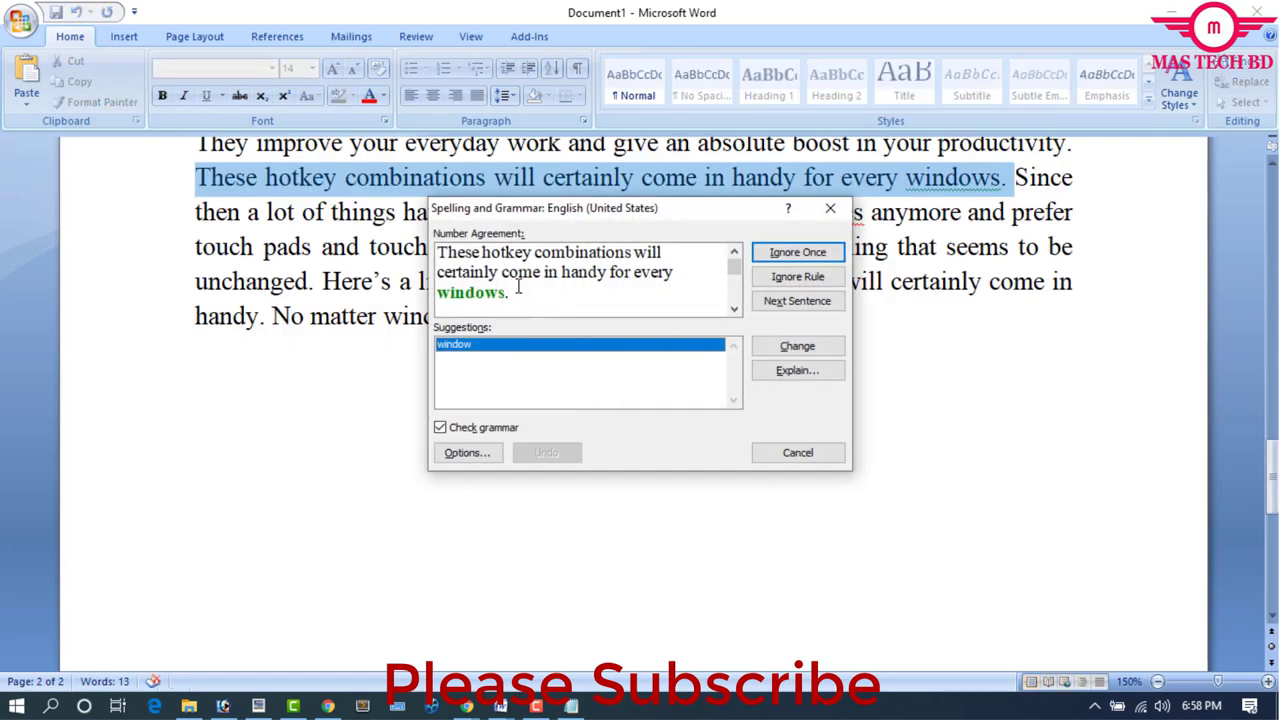
pyautogui.click(796, 254)
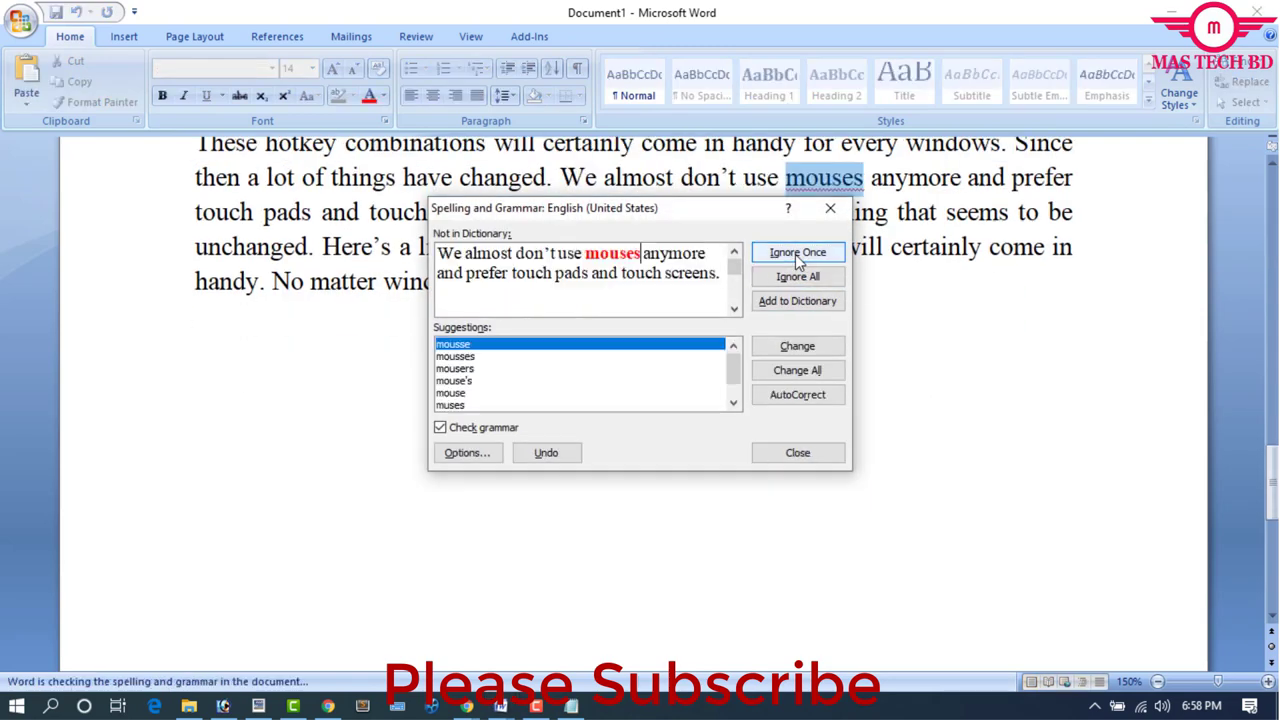
pyautogui.click(795, 254)
pyautogui.click(795, 256)
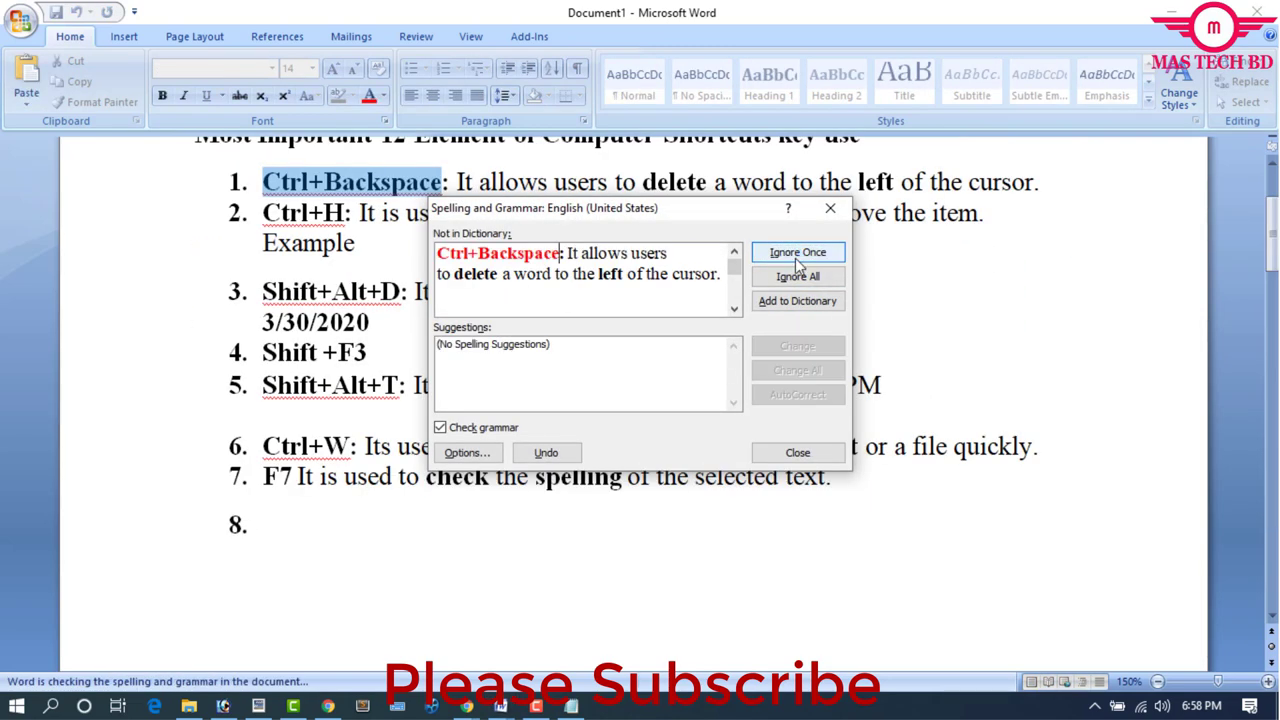
pyautogui.click(795, 256)
pyautogui.click(830, 208)
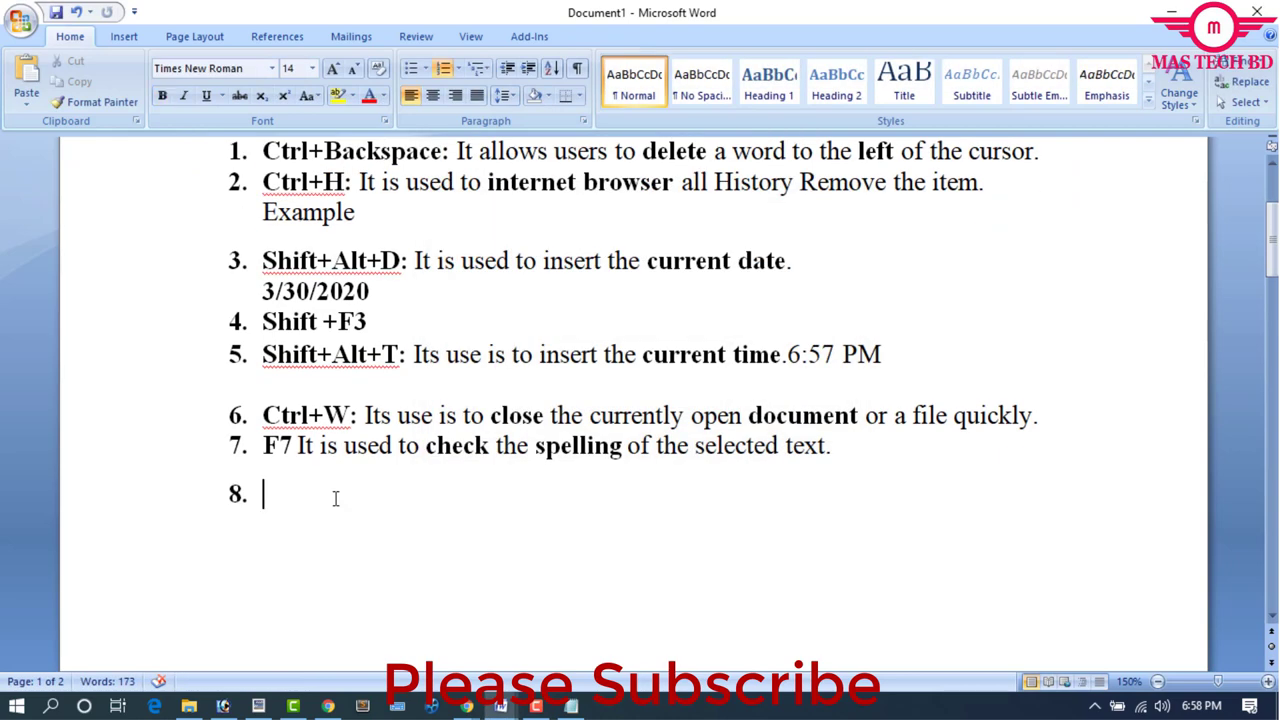
pyautogui.write('Win key + E It helps users to open a computer window or hard disk drives.')
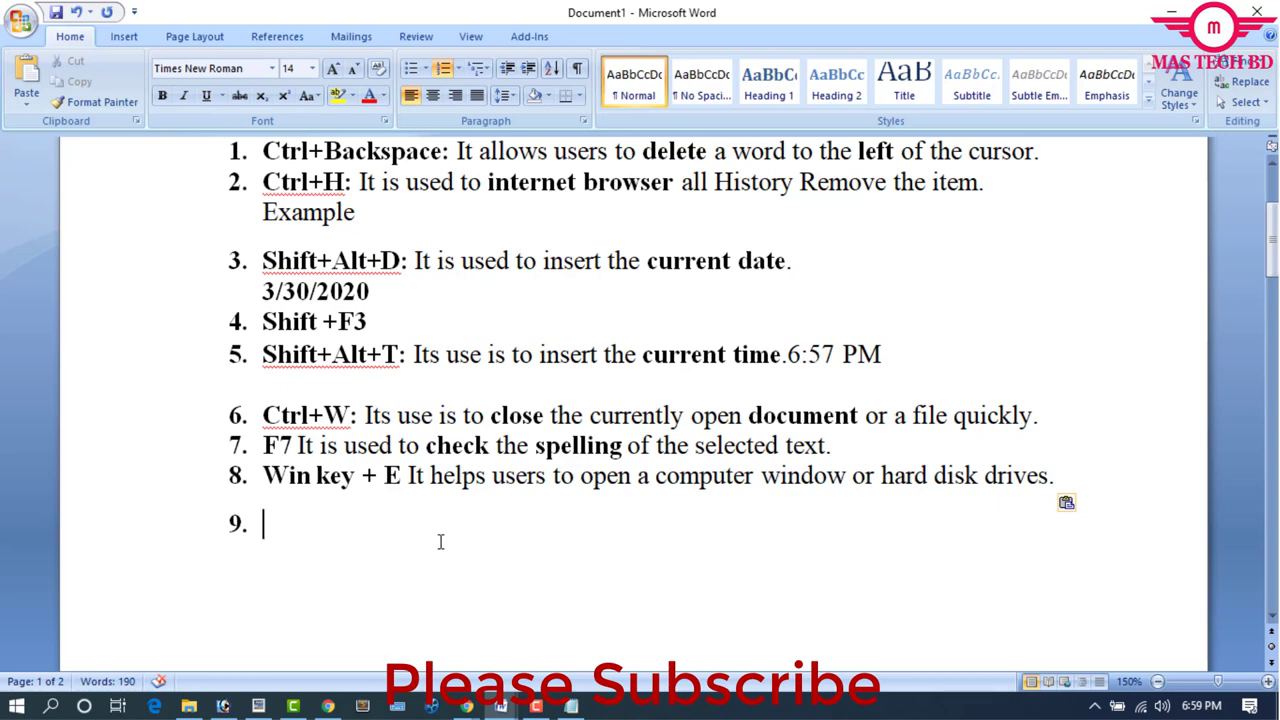
# Open File Explorer with Win+E and show This PC's folders and drives
pyautogui.press('super+e')
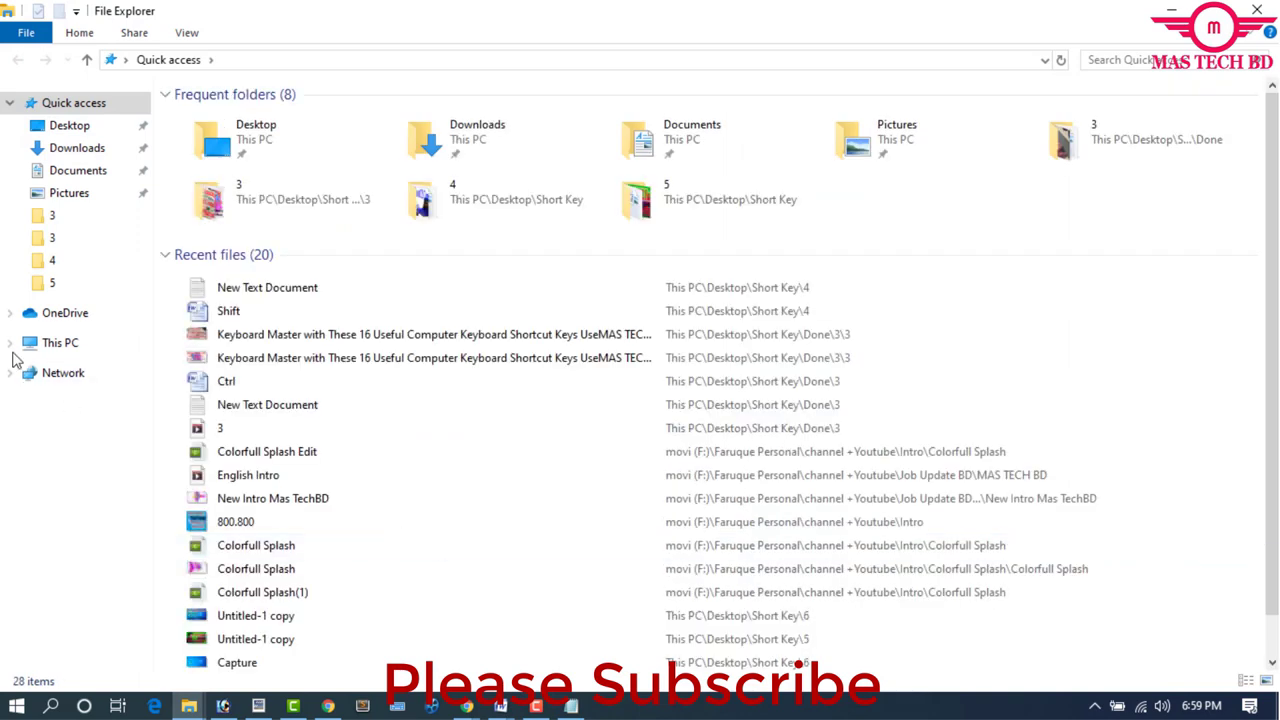
pyautogui.click(57, 345)
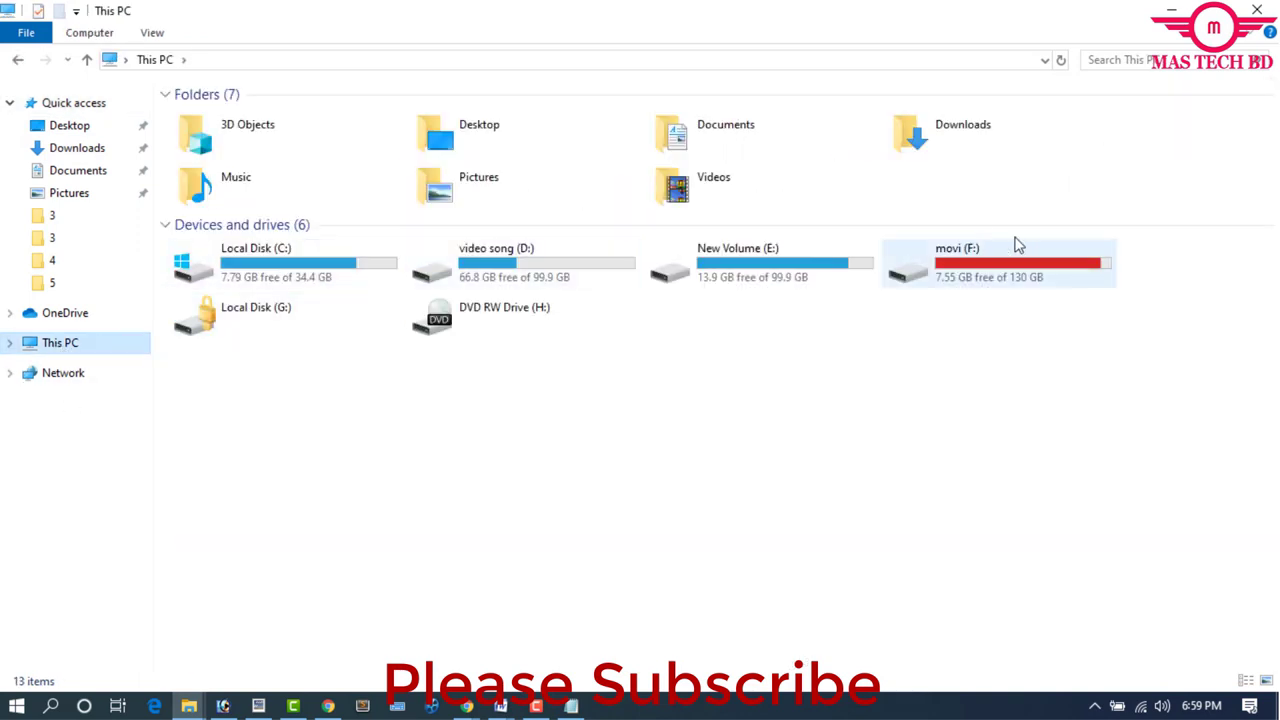
# Back in Word, paste items 9 (Win key + L) and 10 (Alt + Win key + 1), unnumbering its explanation line
pyautogui.hotkey('alt', 'Tab')
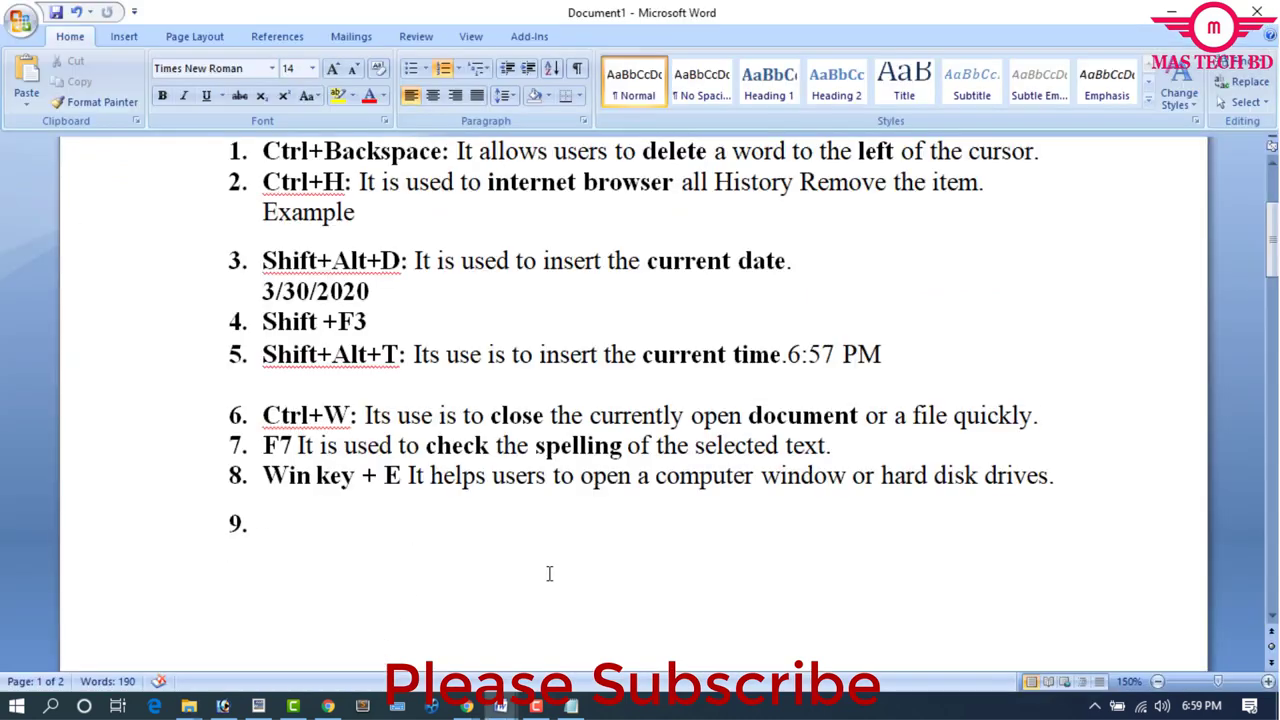
pyautogui.write('Win key + L It is used to lock the computer or switch users.')
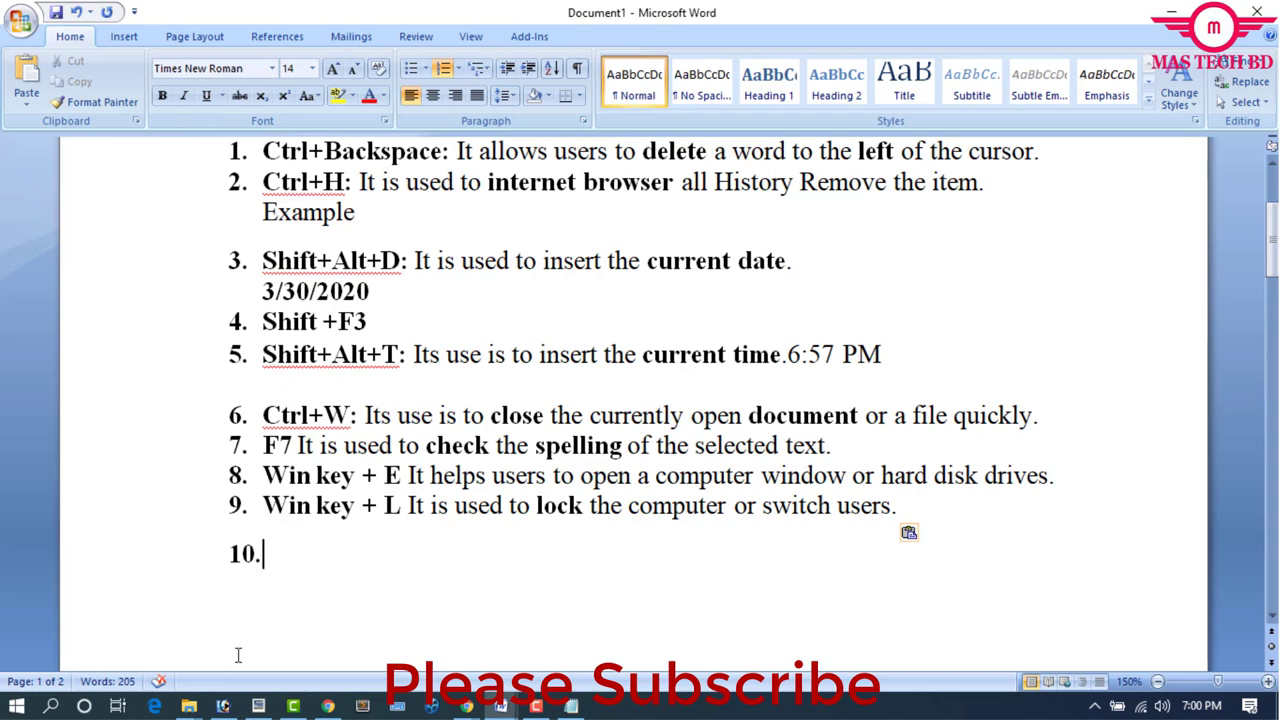
pyautogui.write('Alt + Win key + 1 It is used to open the jump list for the program pinned to the taskbar as per their position on the taskbar. For example, as shown in the below picture: It is done by pressing Alt + Win key + 1.')
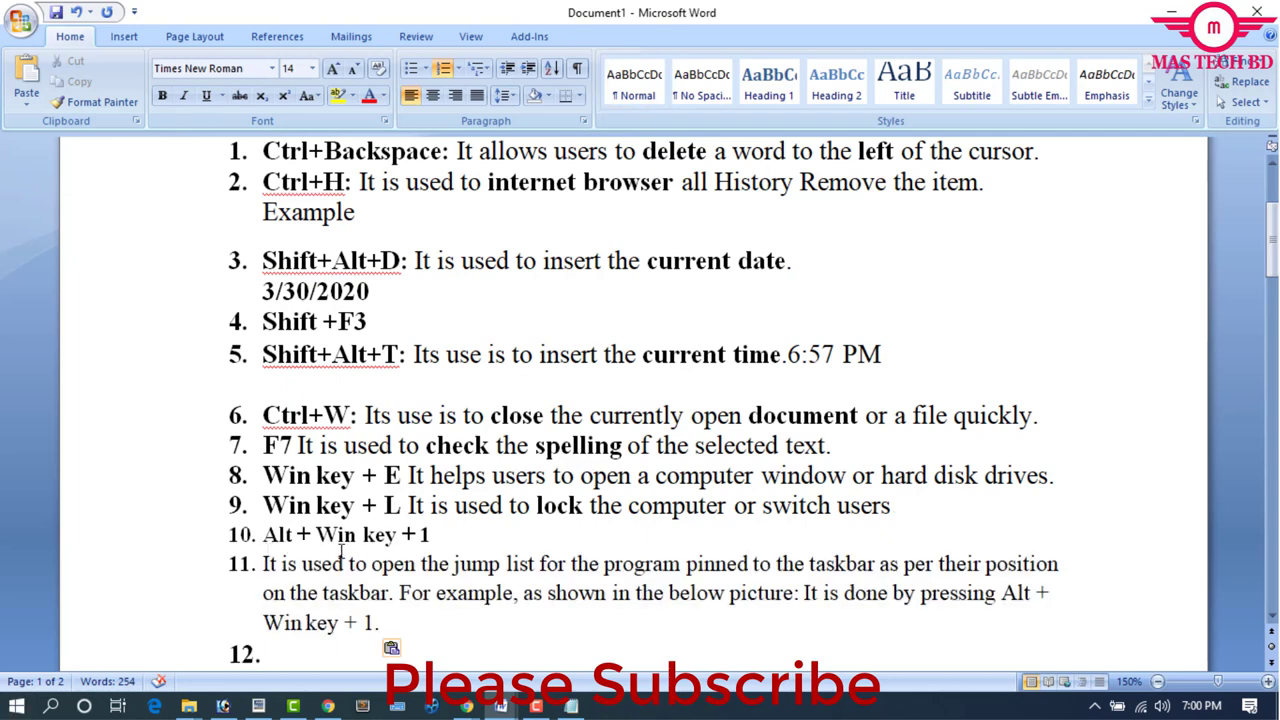
pyautogui.click(264, 564)
pyautogui.press('BackSpace')
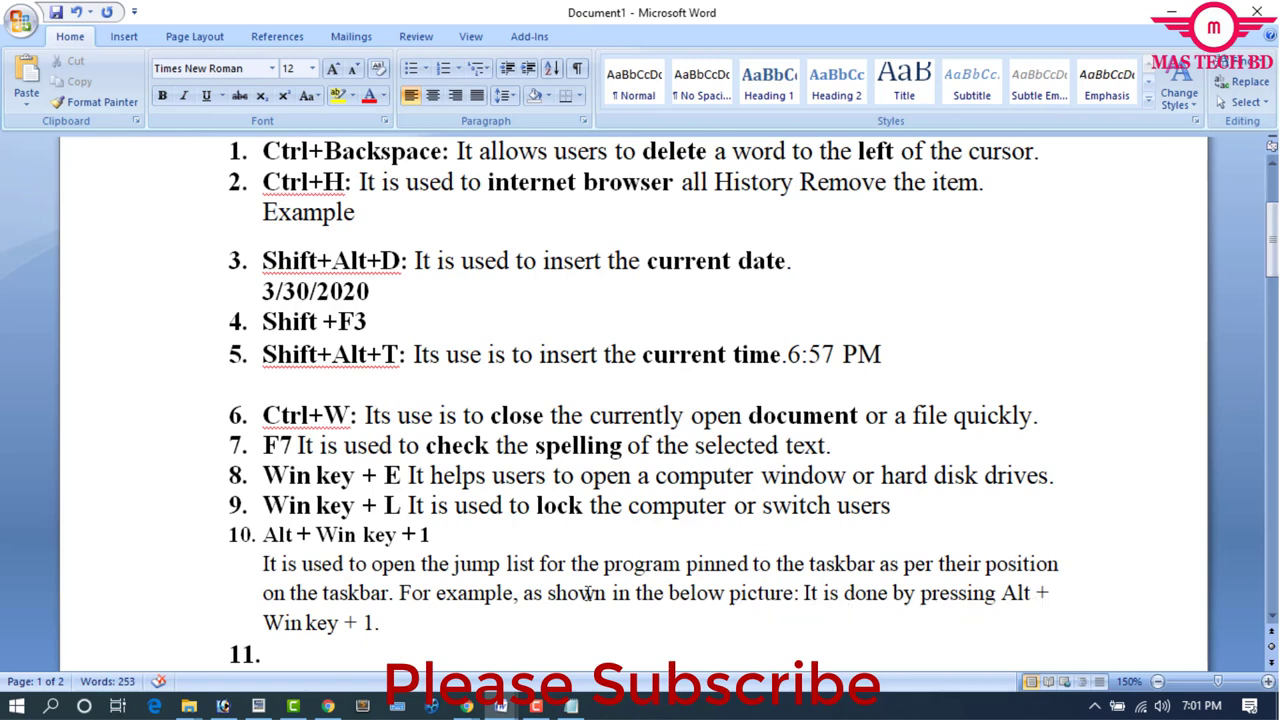
pyautogui.moveTo(264, 563); pyautogui.dragTo(410, 625)
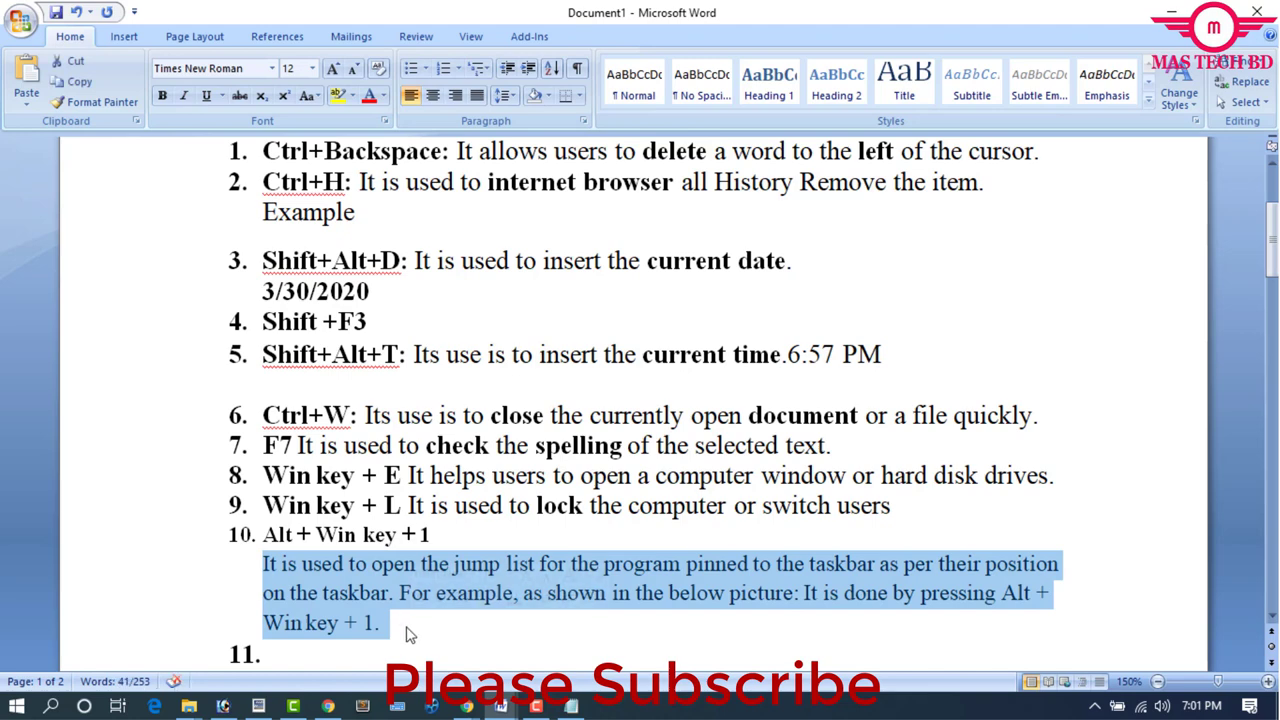
pyautogui.press('alt+super+1')
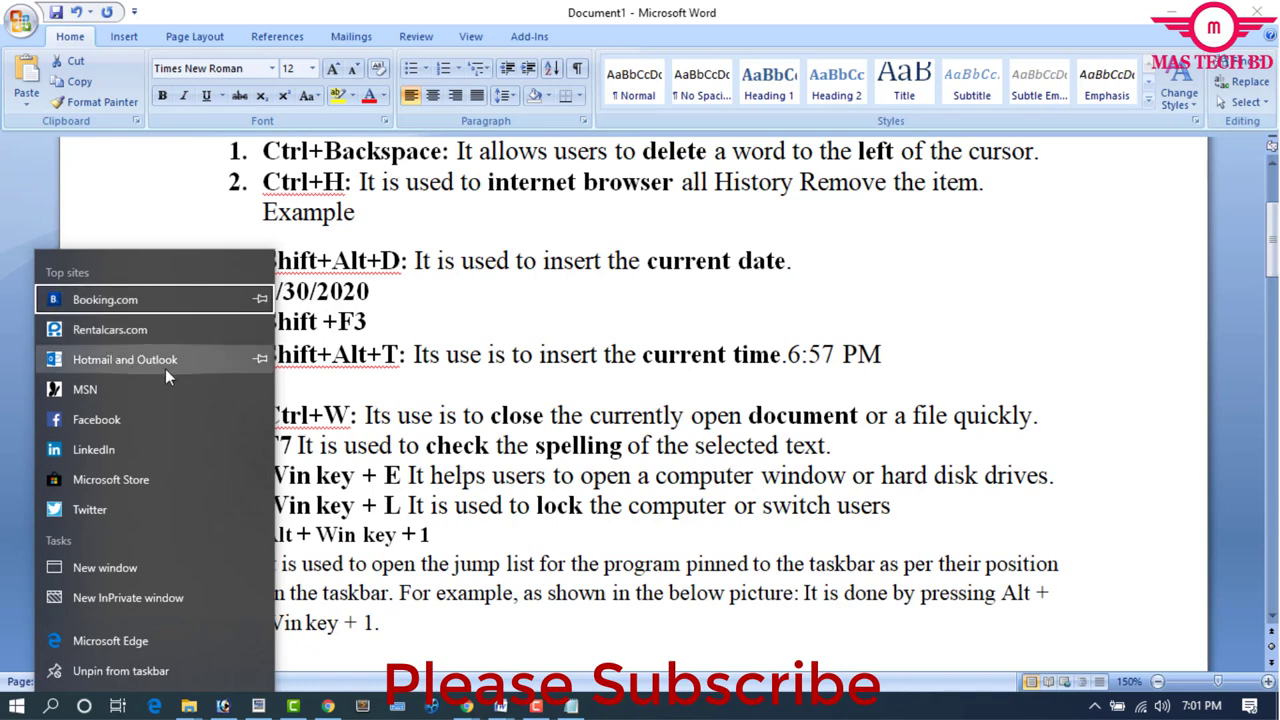
pyautogui.click(505, 565)
pyautogui.click(400, 621)
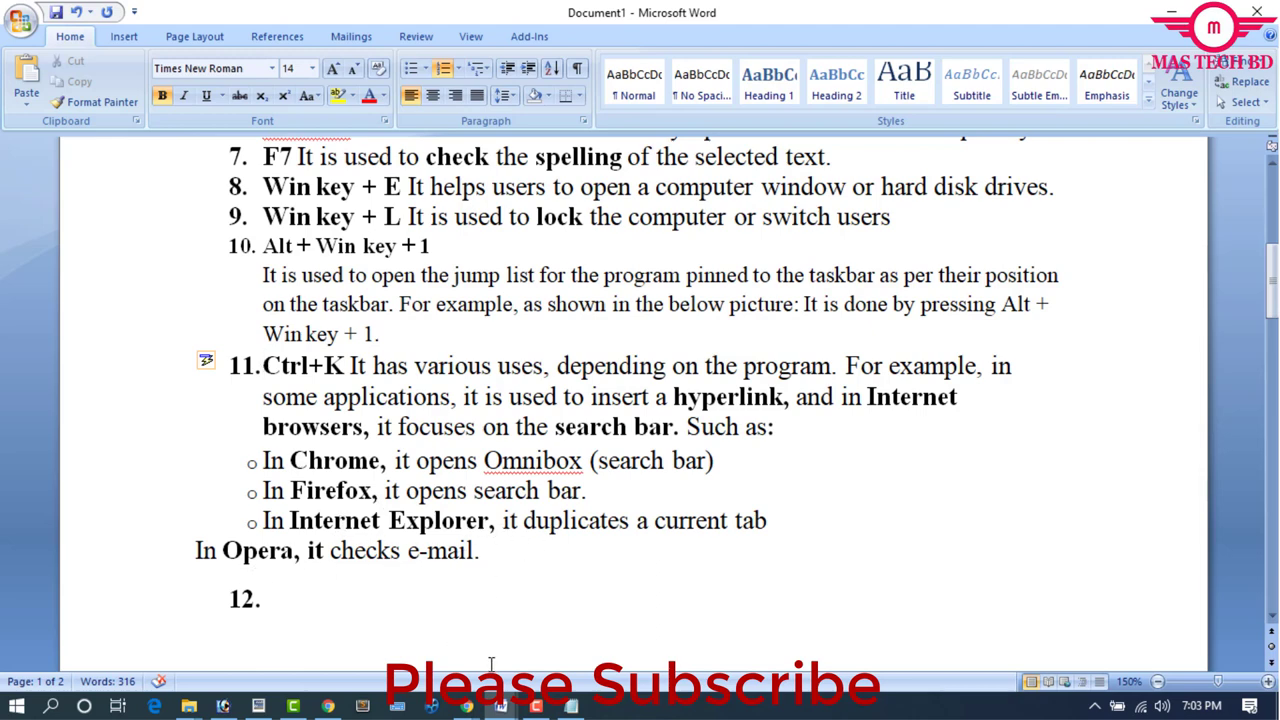
pyautogui.moveTo(465, 706)
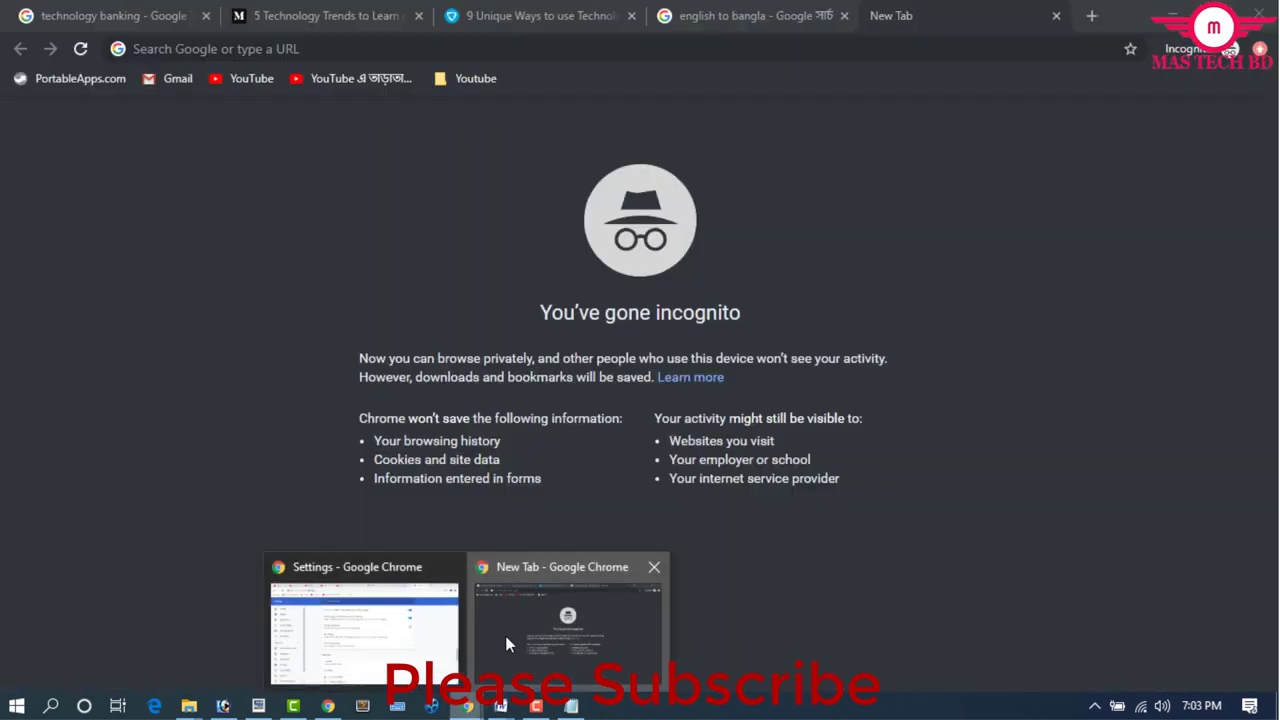
# Try Ctrl+K search in the Chrome address bar, then paste item 12, Win key + R, into Word
pyautogui.click(505, 635)
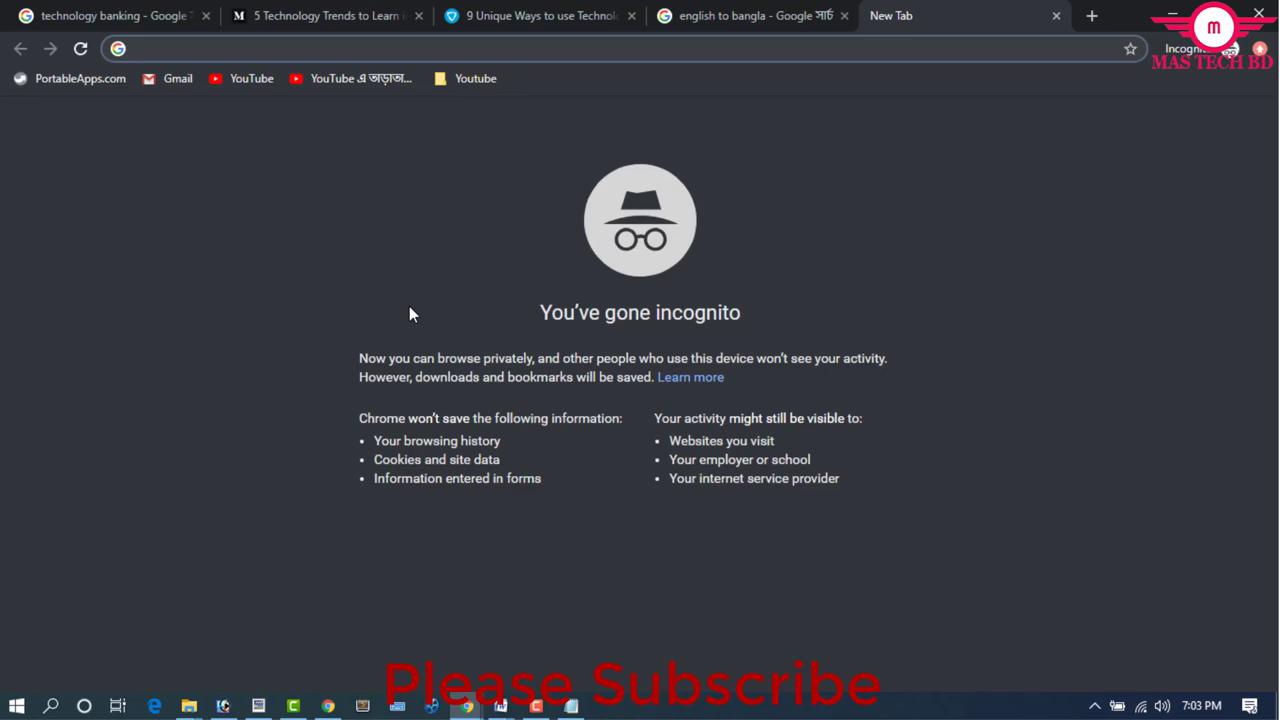
pyautogui.hotkey('ctrl', 'k')
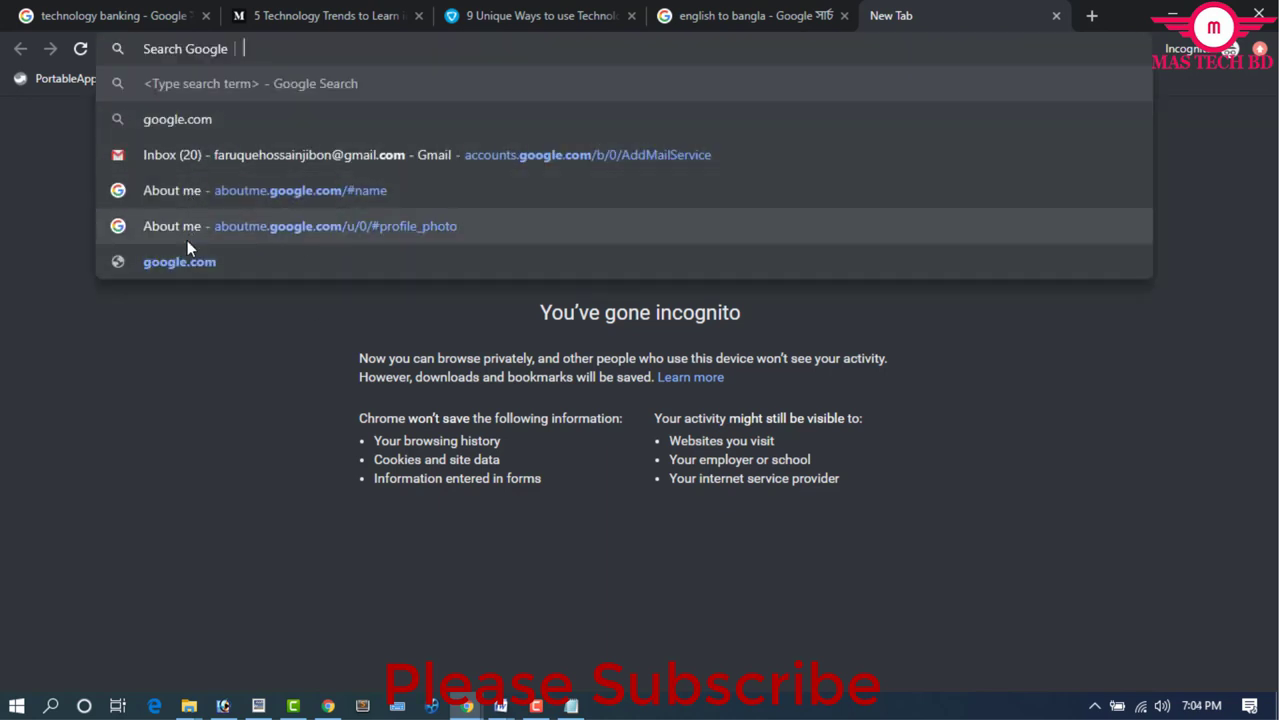
pyautogui.click(503, 706)
pyautogui.click(600, 625)
pyautogui.write('Win key + R Its use is to open the Run dialog box where users can open various programs.')
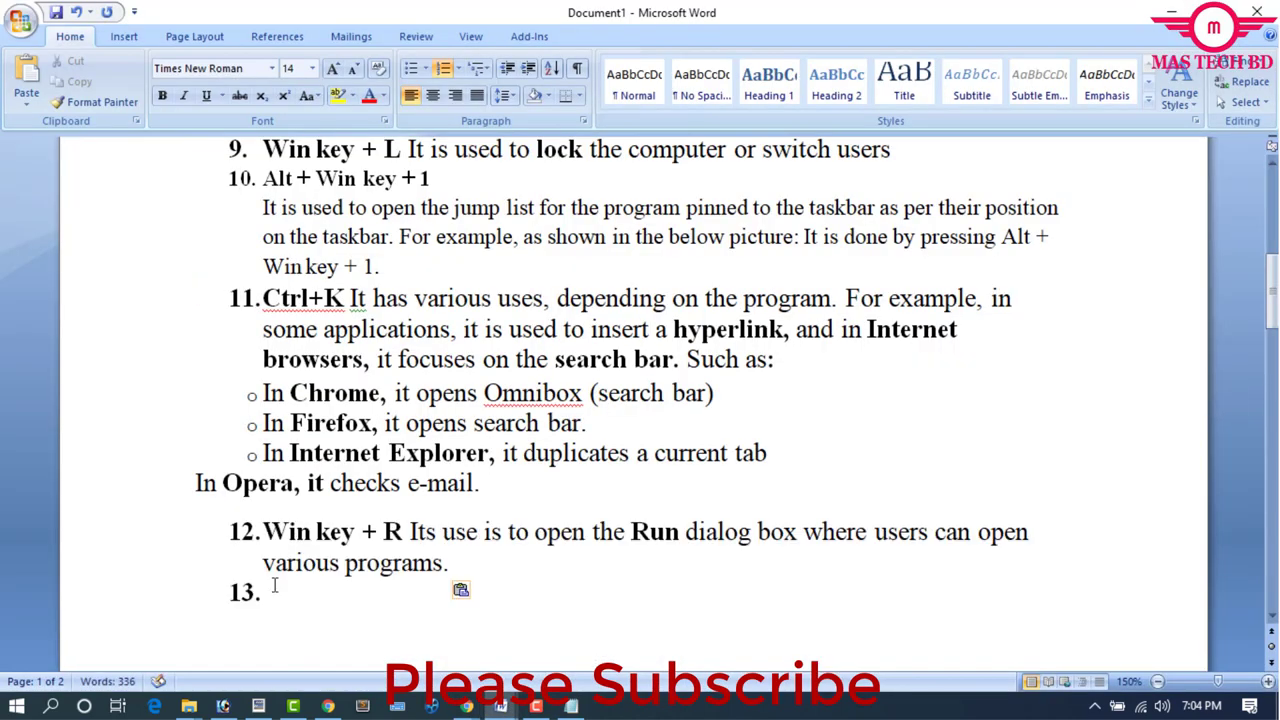
# Delete the empty item 13, then demonstrate Win+R by running 'tree' from the Run dialog
pyautogui.press('BackSpace')
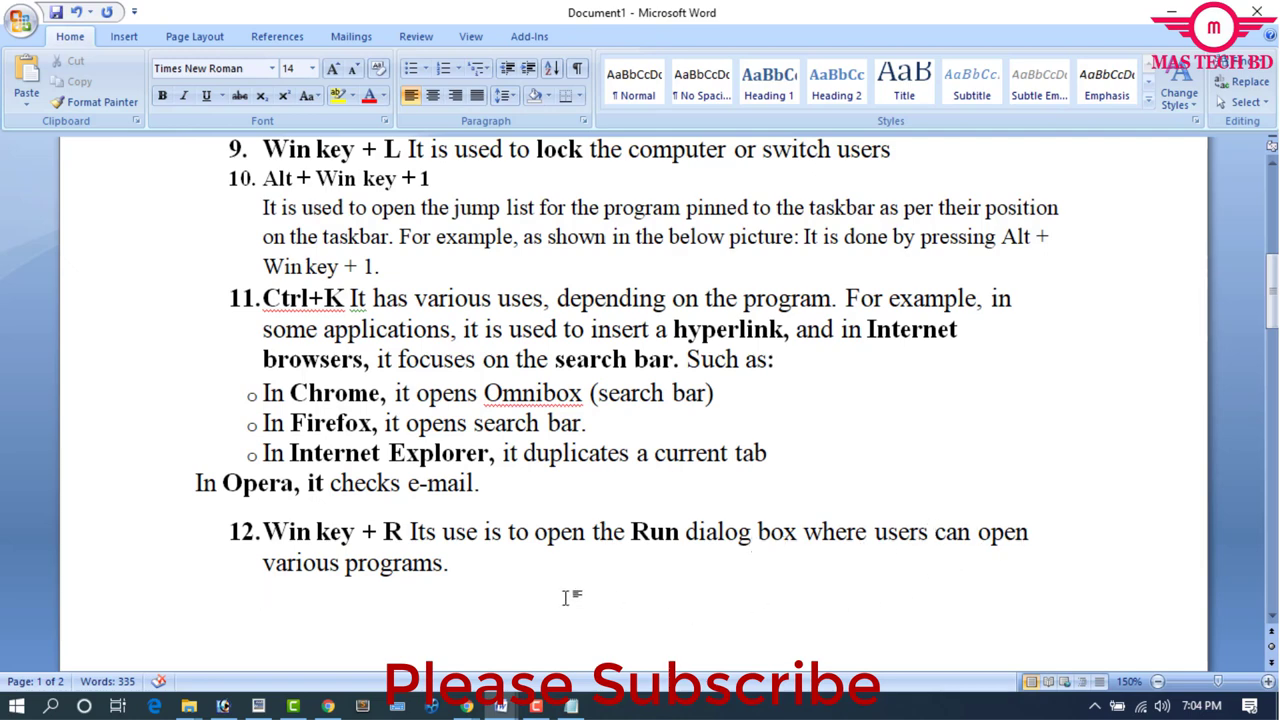
pyautogui.press('super+r')
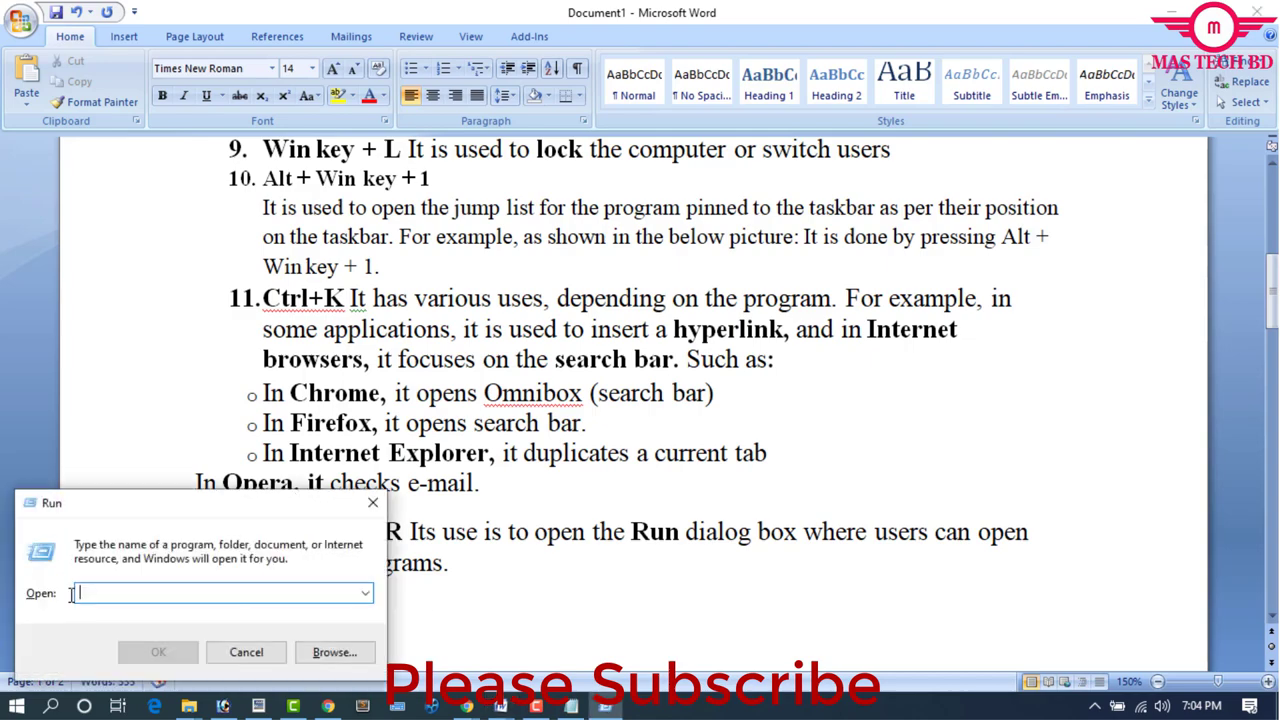
pyautogui.write('tree')
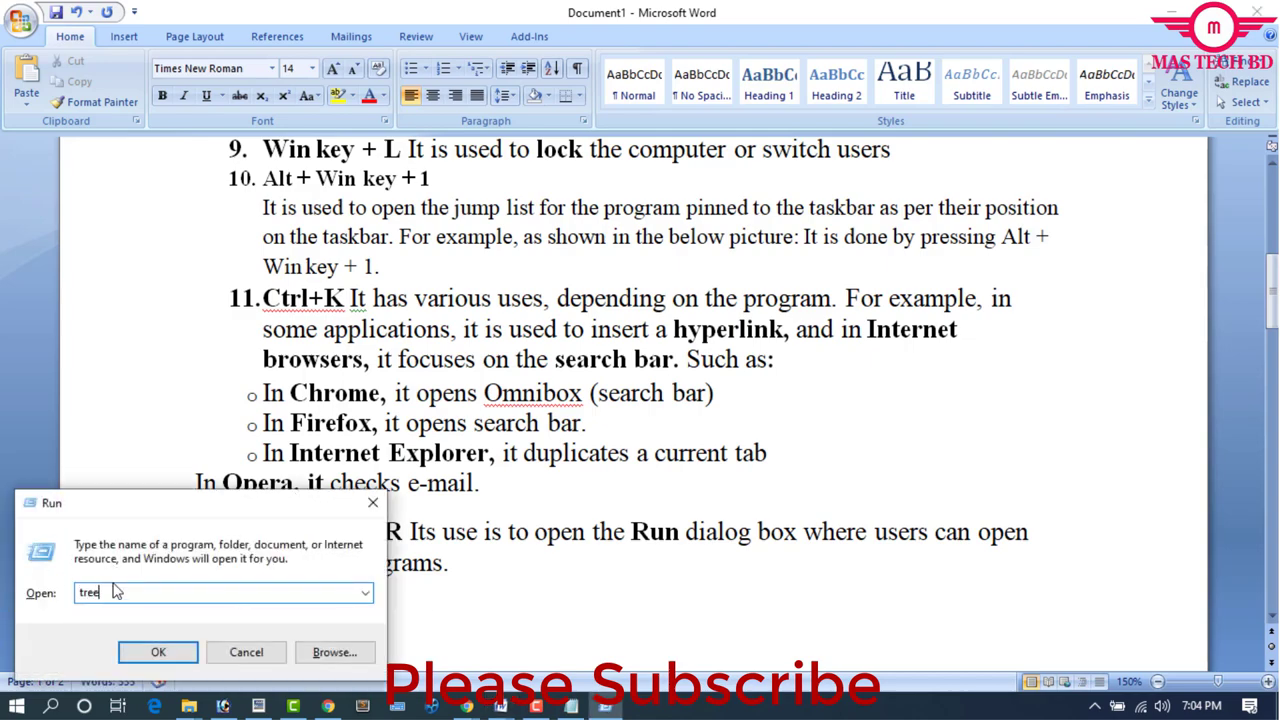
pyautogui.press('Return')
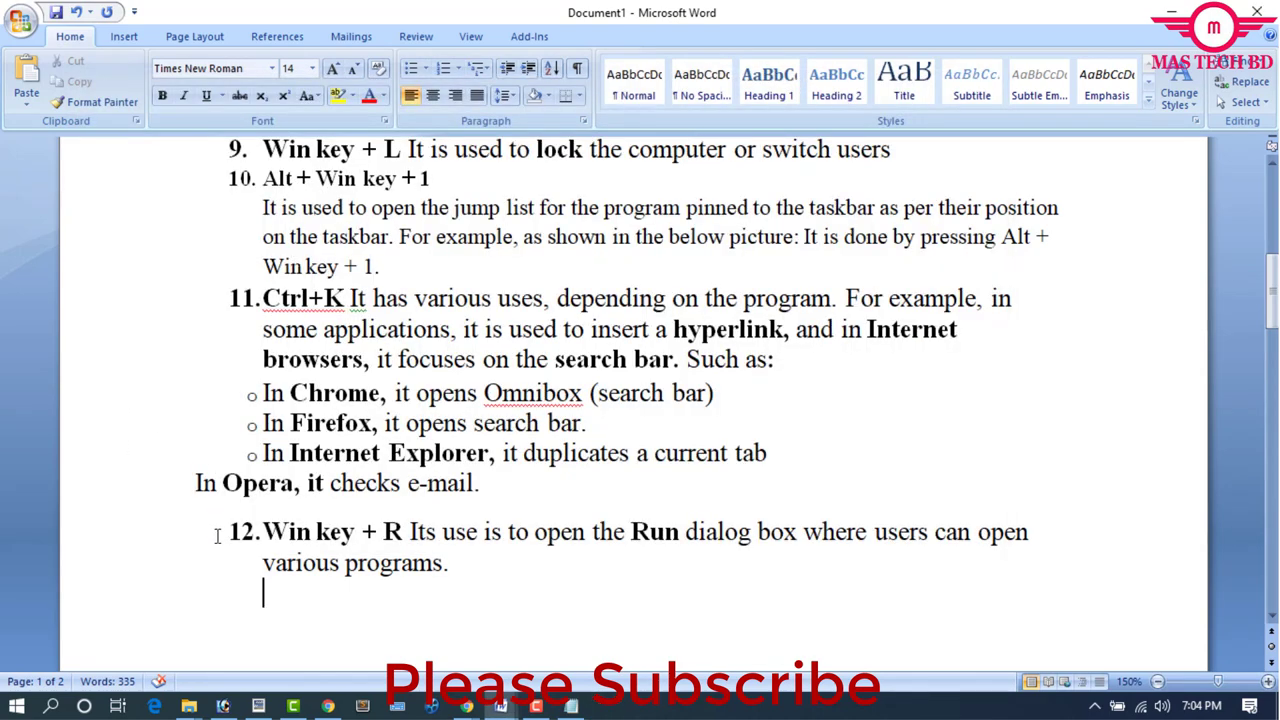
pyautogui.click(220, 594)
pyautogui.scroll(-3, 297, 497)
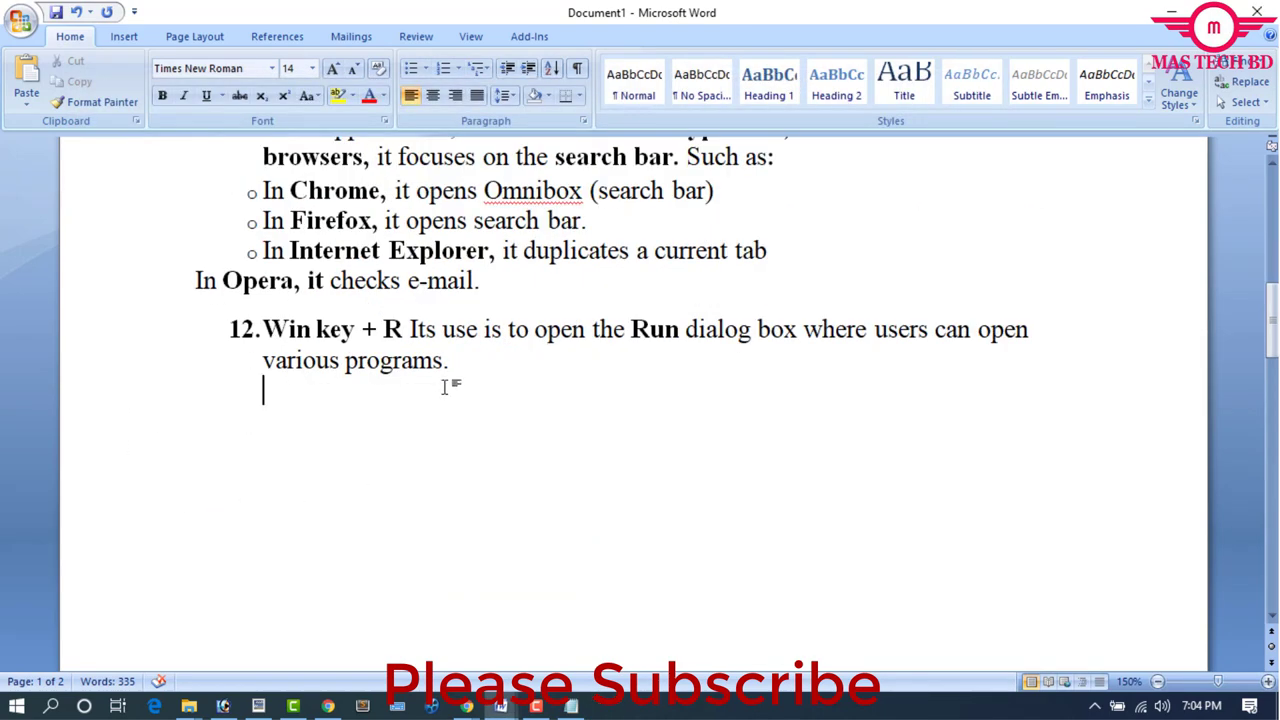